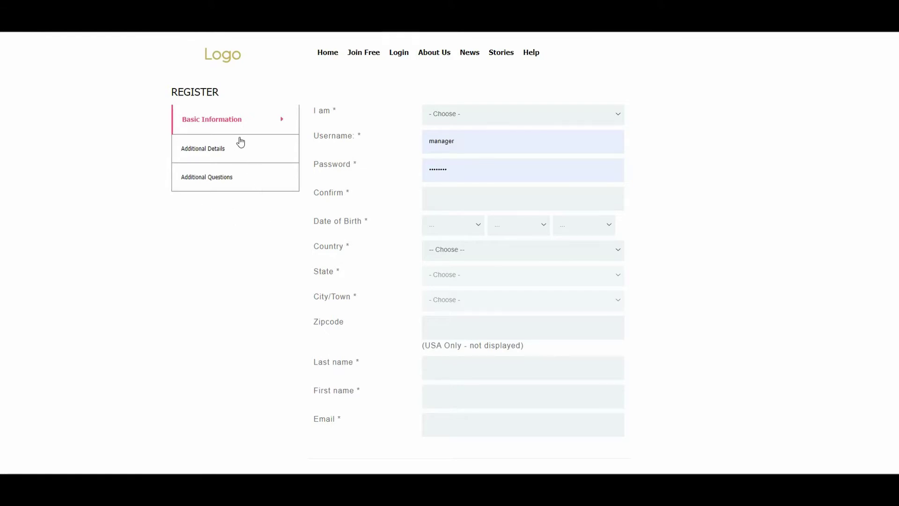
- Look through the Additional Details and Additional Questions sections of the registration form
click(227, 148)
scroll(218, 140, down, 2)
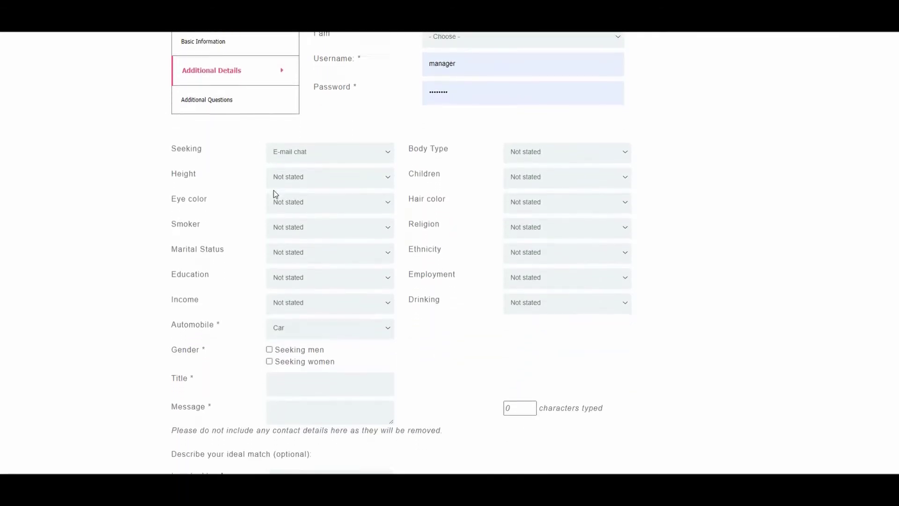
click(224, 81)
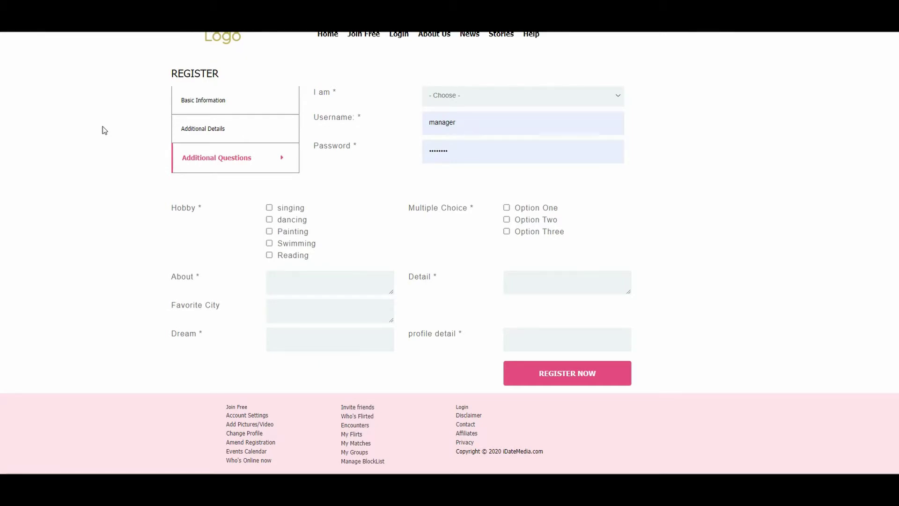
- Return to the Basic Information section and review its fields down to the disclaimer and newsletter options
click(222, 103)
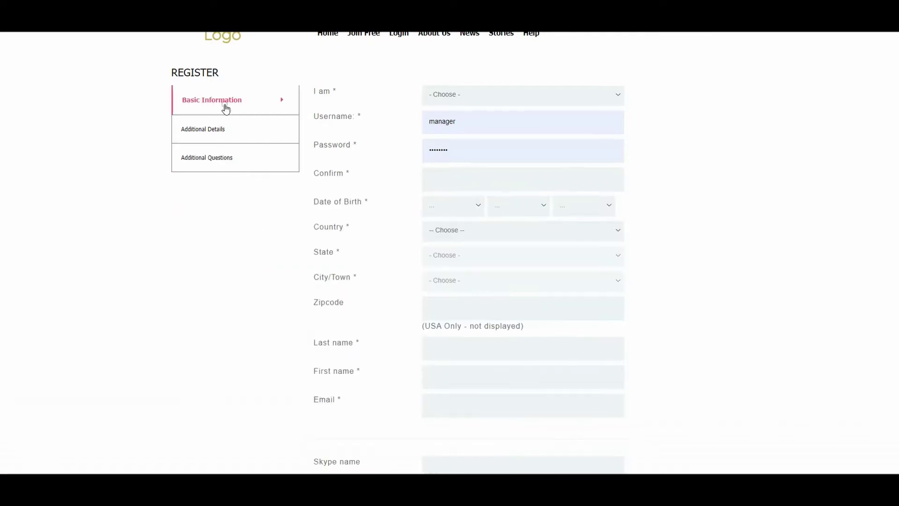
scroll(211, 115, down, 1)
scroll(234, 164, down, 1)
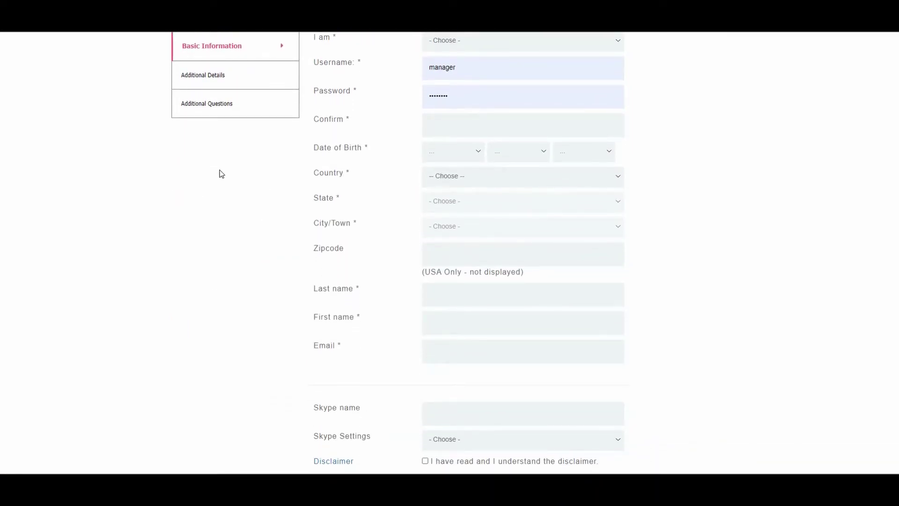
scroll(221, 174, down, 4)
scroll(221, 174, up, 5)
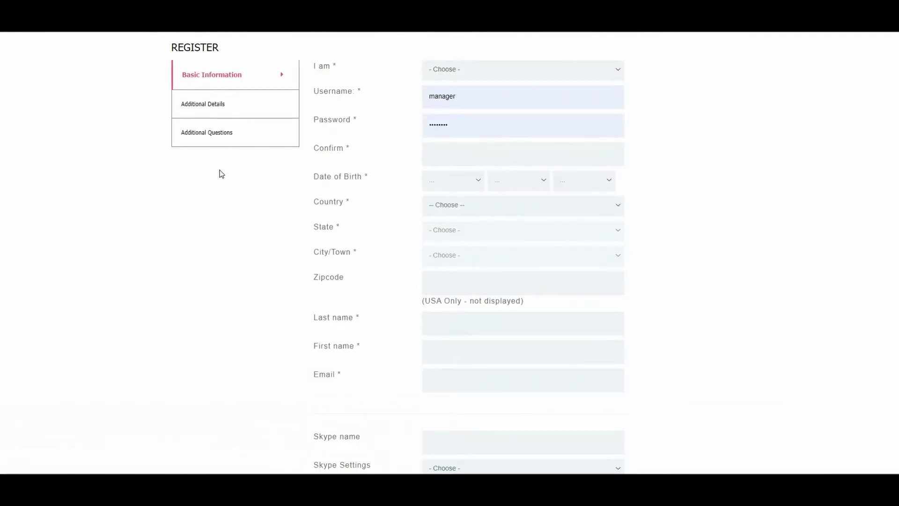
scroll(221, 173, down, 3)
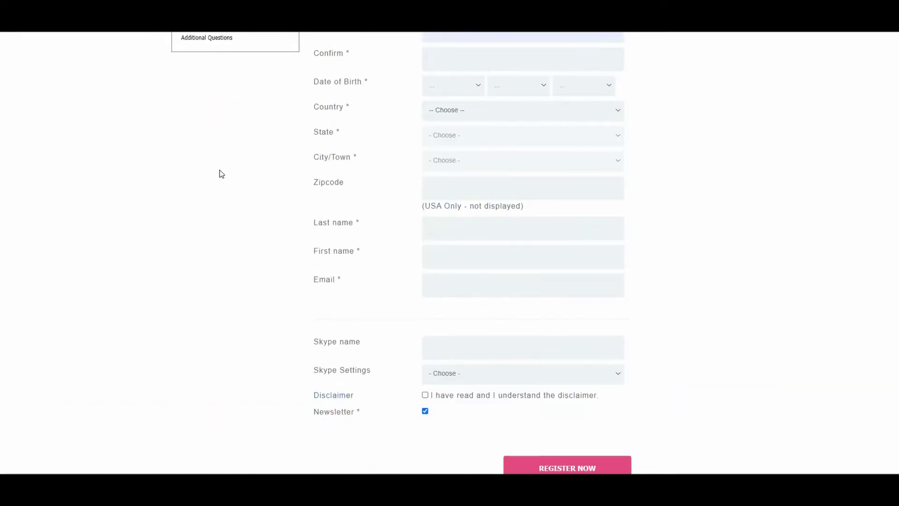
scroll(221, 174, up, 4)
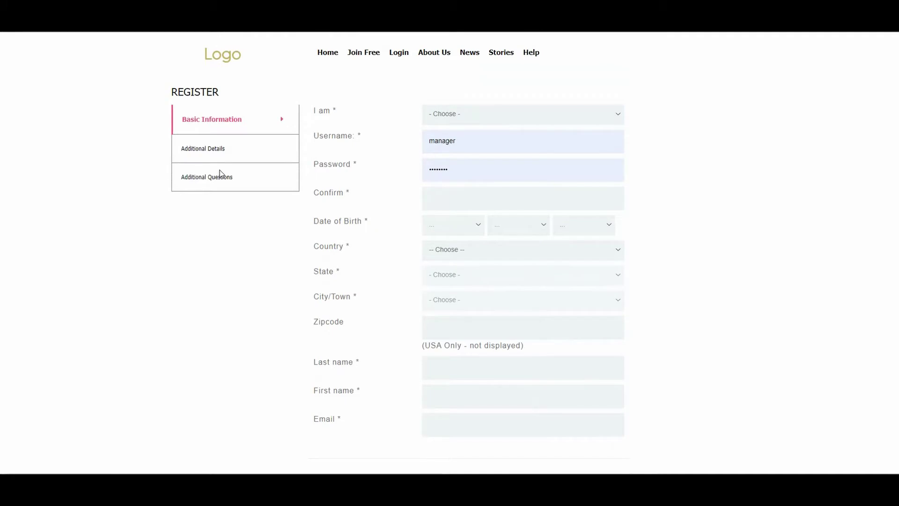
- Examine the Additional Details fields down to the ideal-match criteria, and the hobby and multiple-choice fields in Additional Questions
click(213, 141)
scroll(124, 155, down, 1)
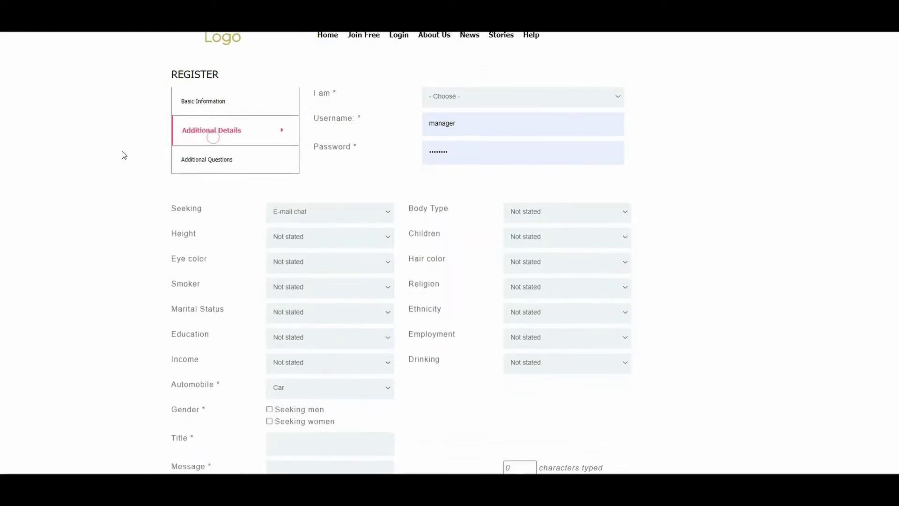
scroll(124, 155, down, 3)
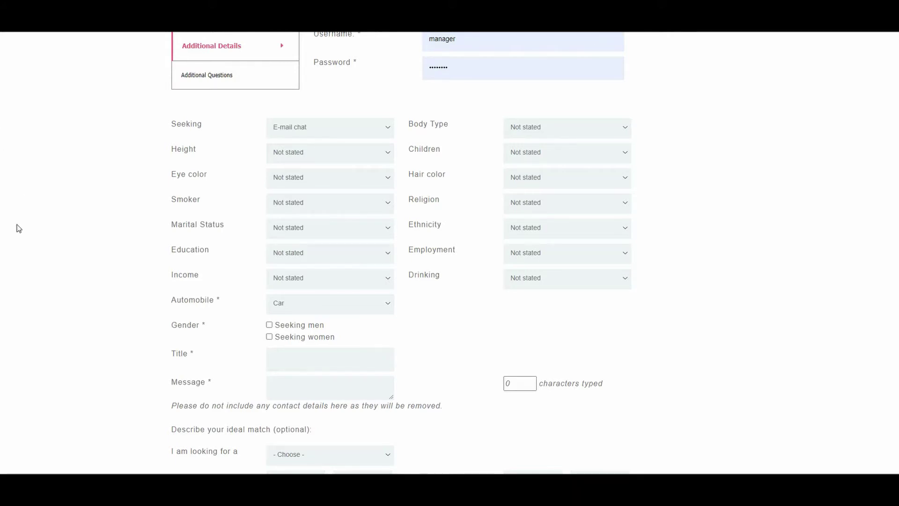
scroll(19, 228, down, 1)
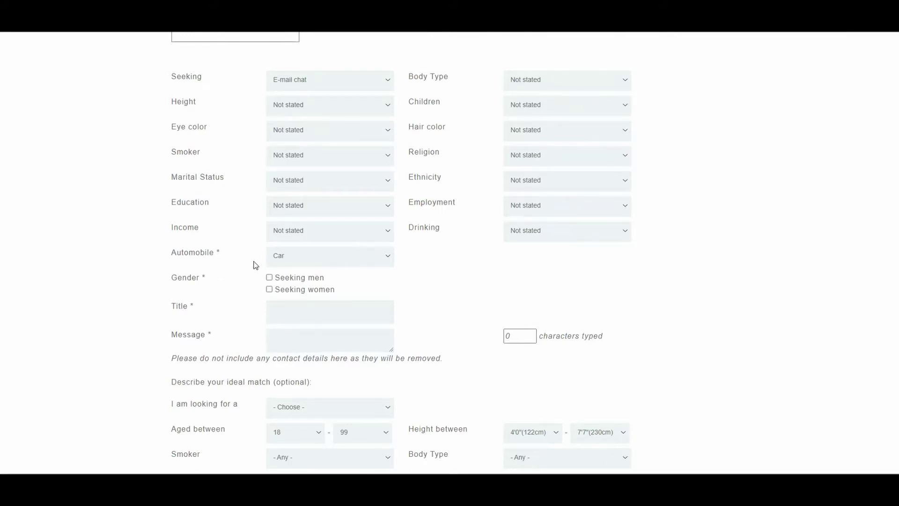
scroll(248, 266, up, 2)
click(228, 123)
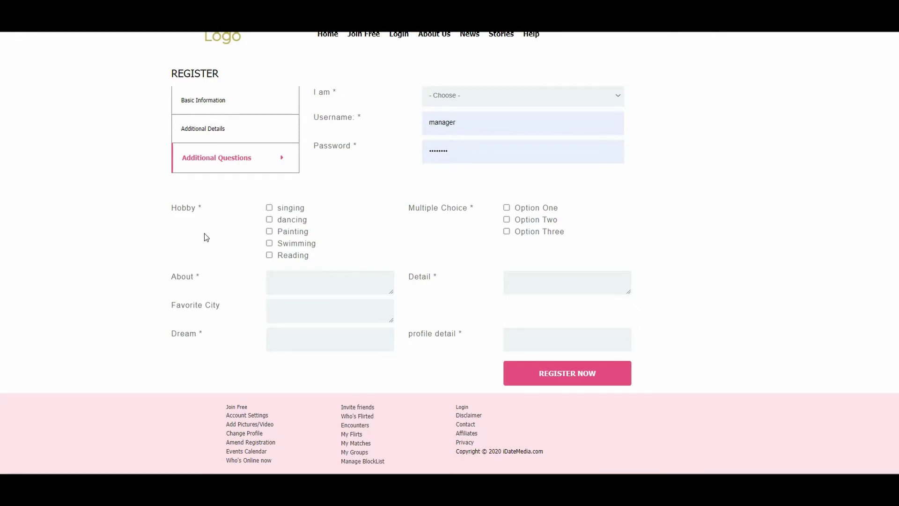
scroll(197, 231, up, 1)
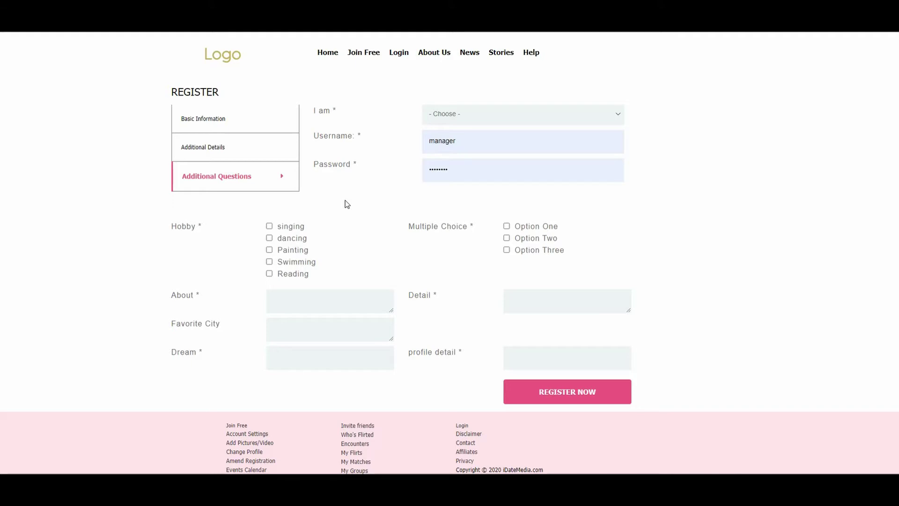
- Open the site's home page and review its content past the privacy sections, returning to the search form
click(335, 52)
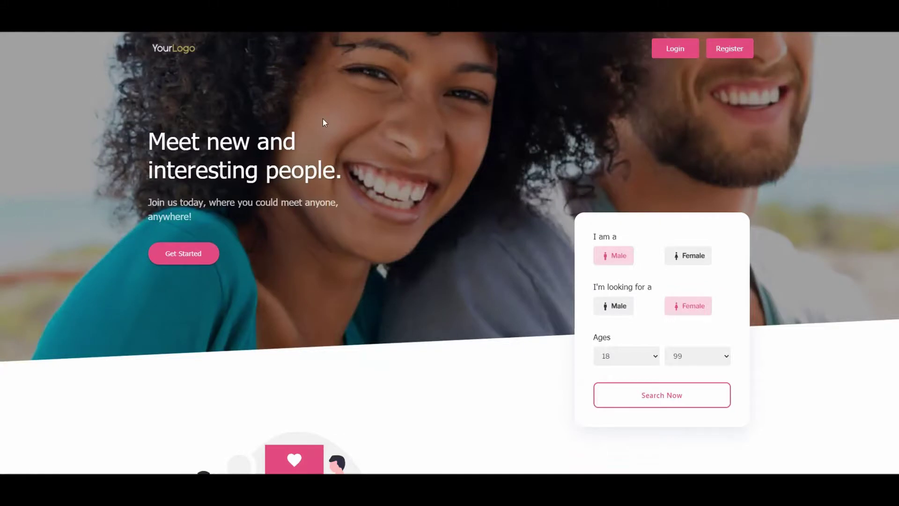
scroll(322, 119, down, 15)
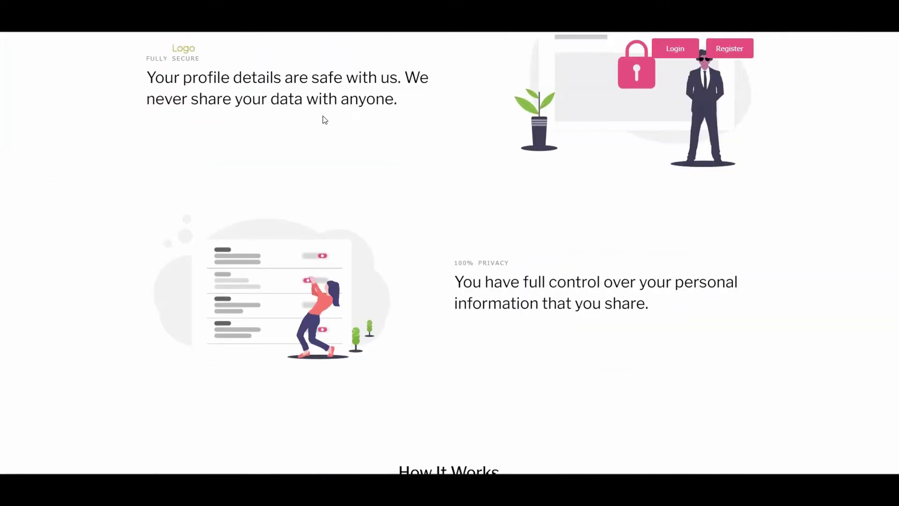
scroll(322, 116, down, 8)
scroll(322, 116, up, 13)
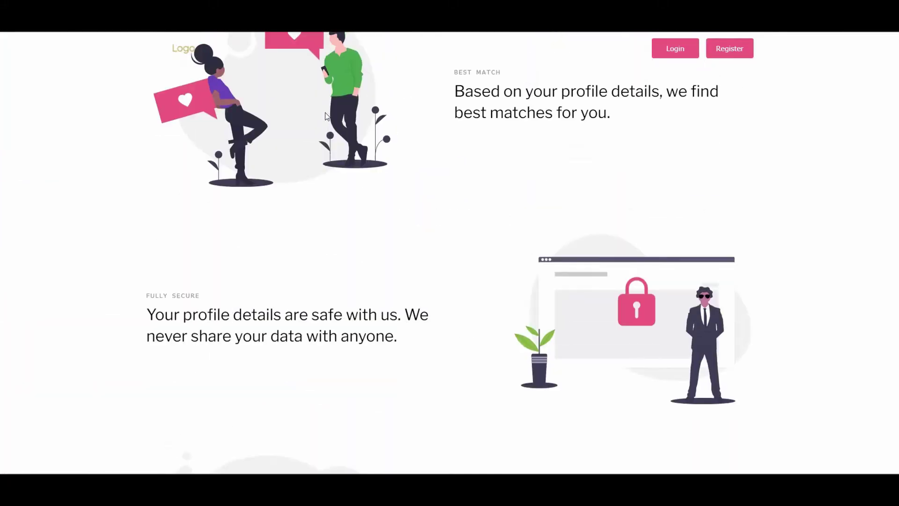
scroll(326, 114, up, 5)
scroll(325, 115, up, 3)
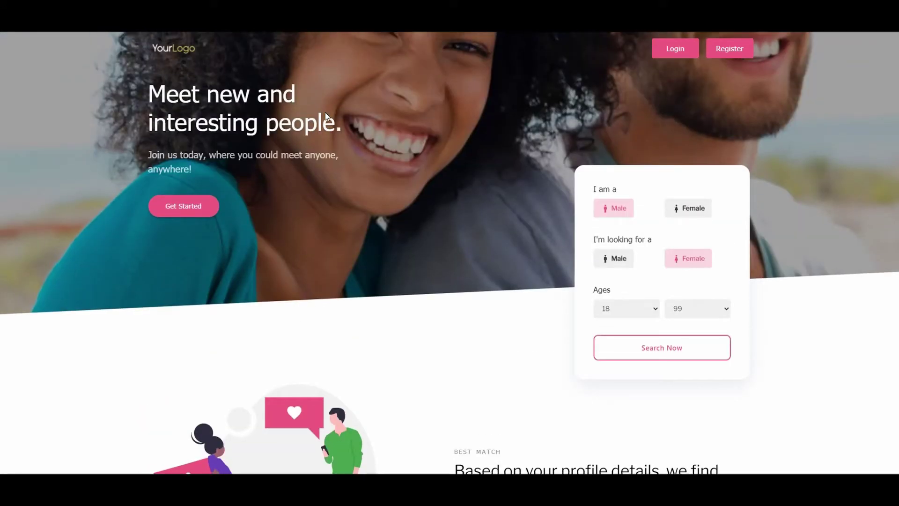
scroll(327, 114, up, 1)
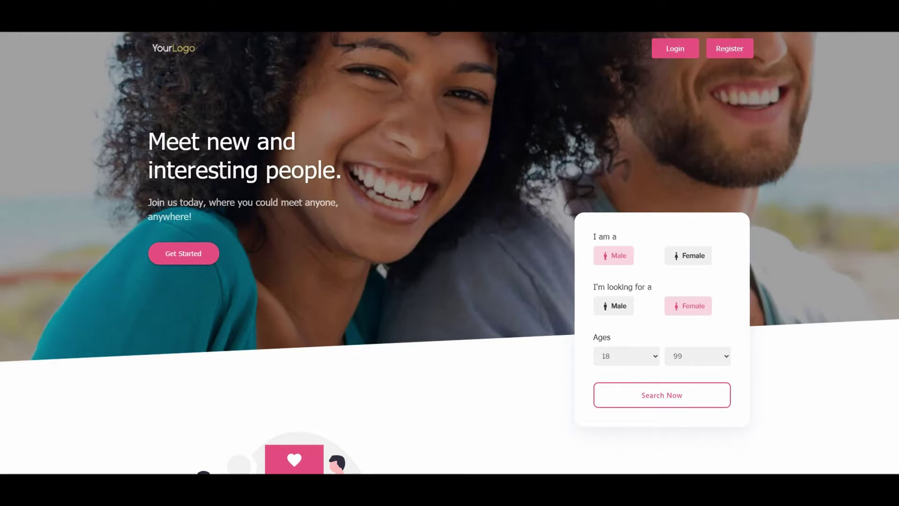
- Log in to the member account and skip the member suggested under Are You Interested
click(682, 55)
click(445, 292)
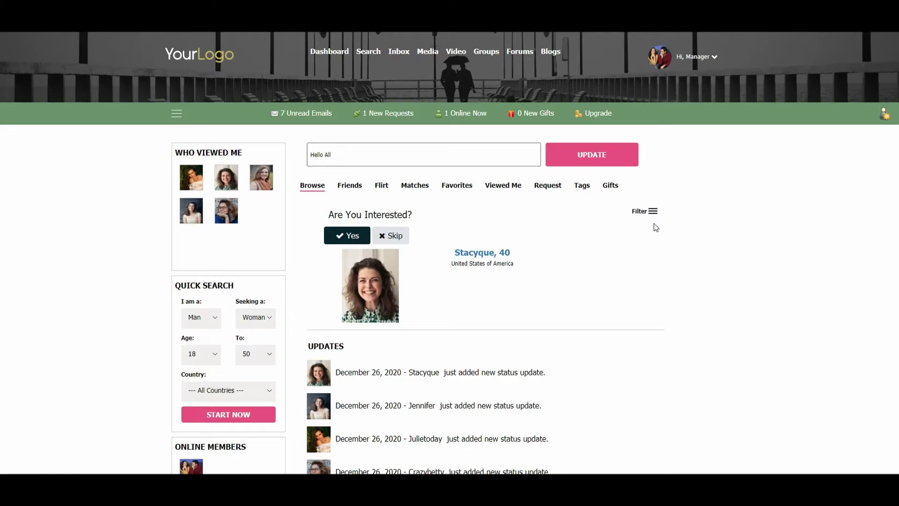
click(393, 238)
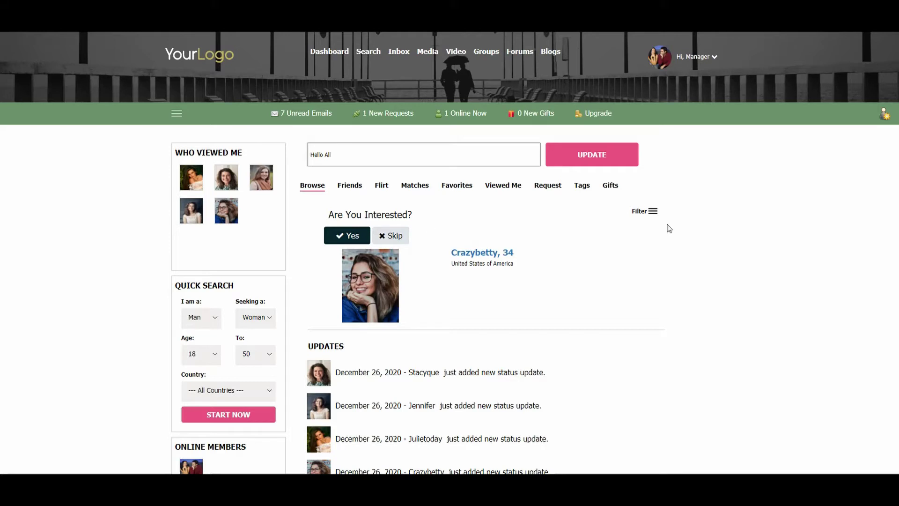
- Try raising the minimum age to 55 in the browse filter's preferences and adjusting the maximum age
click(652, 211)
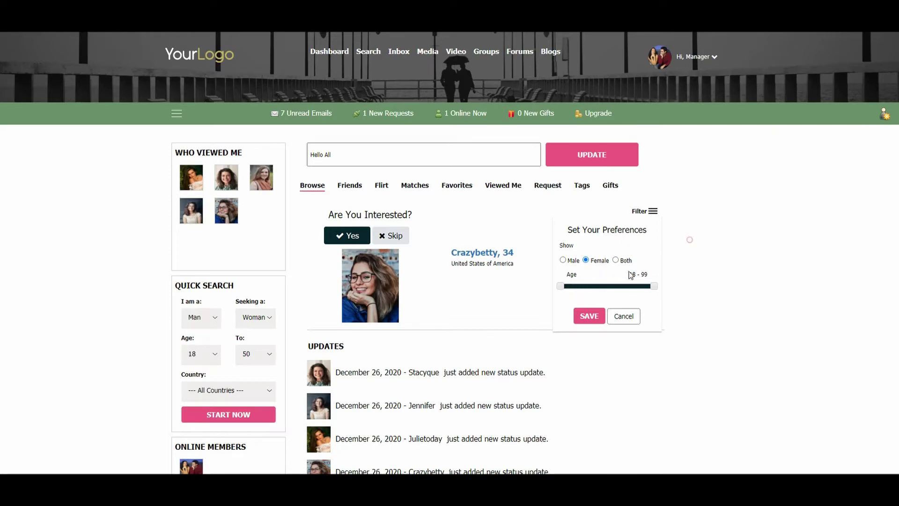
click(624, 315)
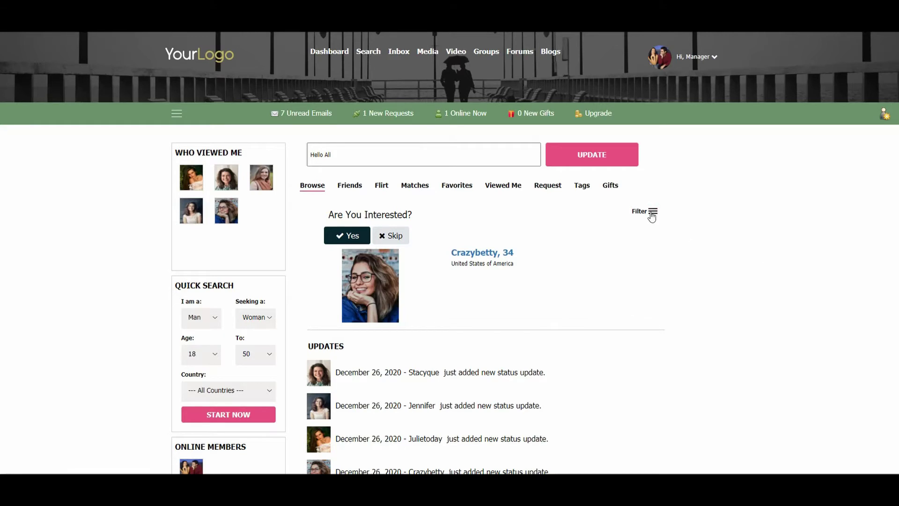
click(652, 211)
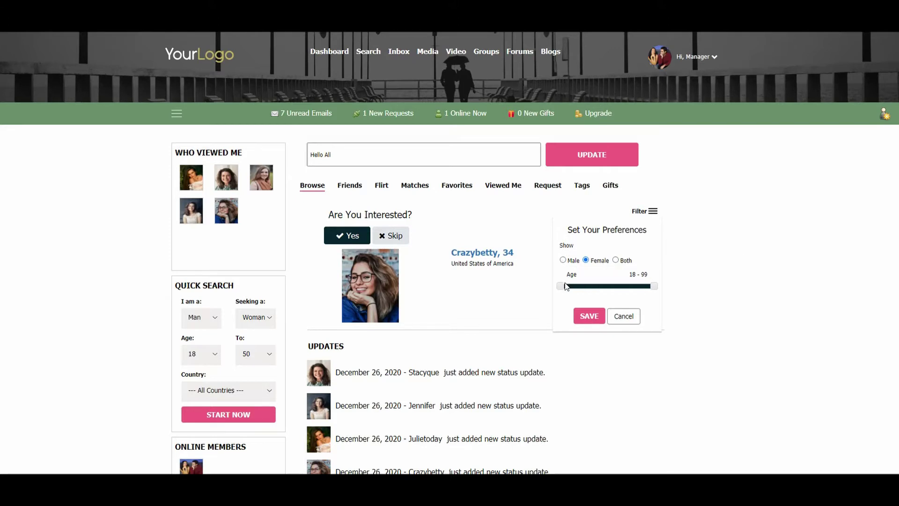
drag(562, 287, 600, 291)
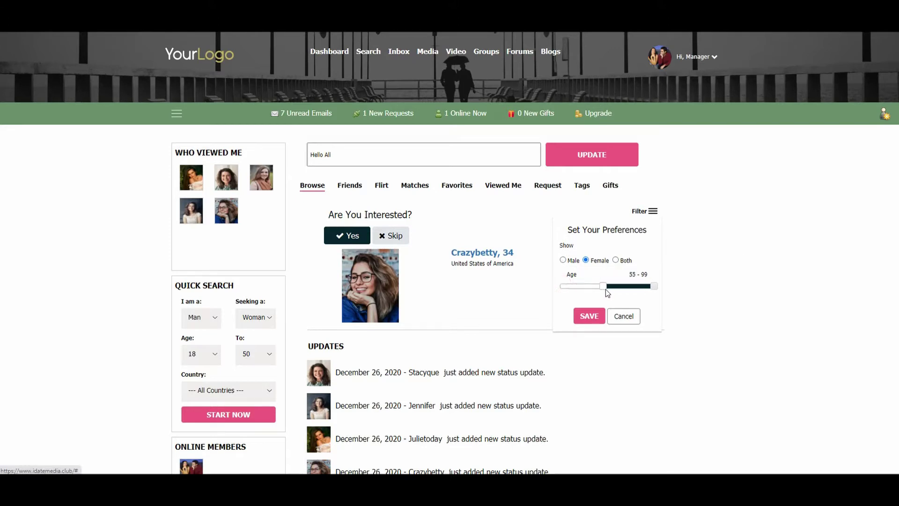
mouse_move(654, 286)
mouse_down()
mouse_move(559, 287)
mouse_move(651, 290)
mouse_up()
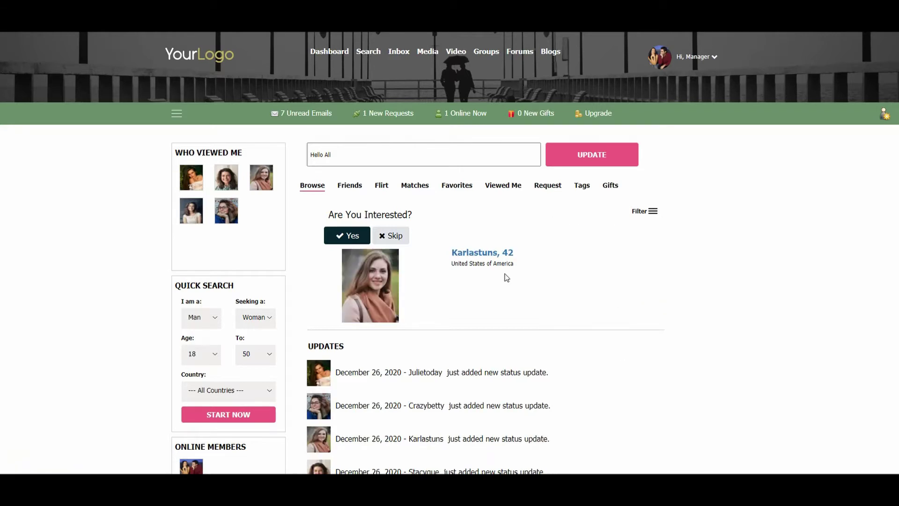
- Review the Updates list, view the profile of the first member listed there, and return to the dashboard
scroll(507, 277, down, 2)
scroll(621, 282, down, 1)
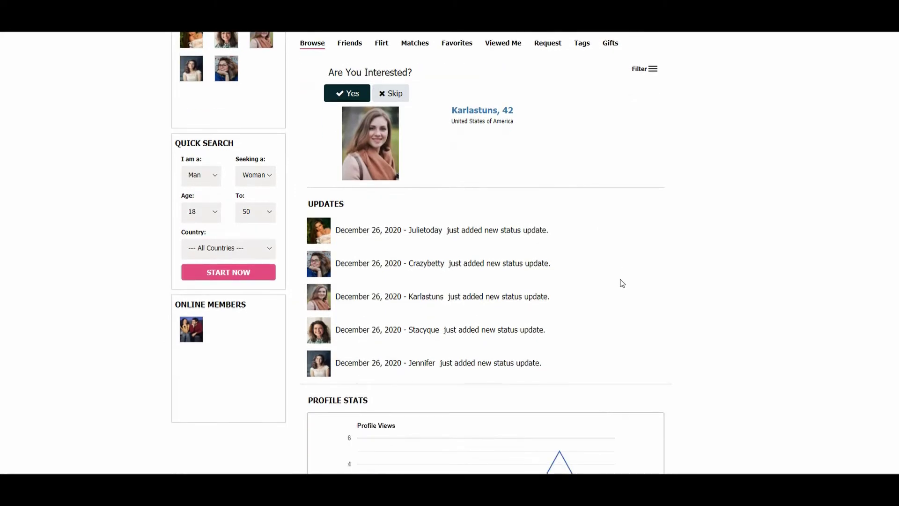
scroll(640, 283, up, 1)
scroll(640, 282, down, 1)
click(313, 231)
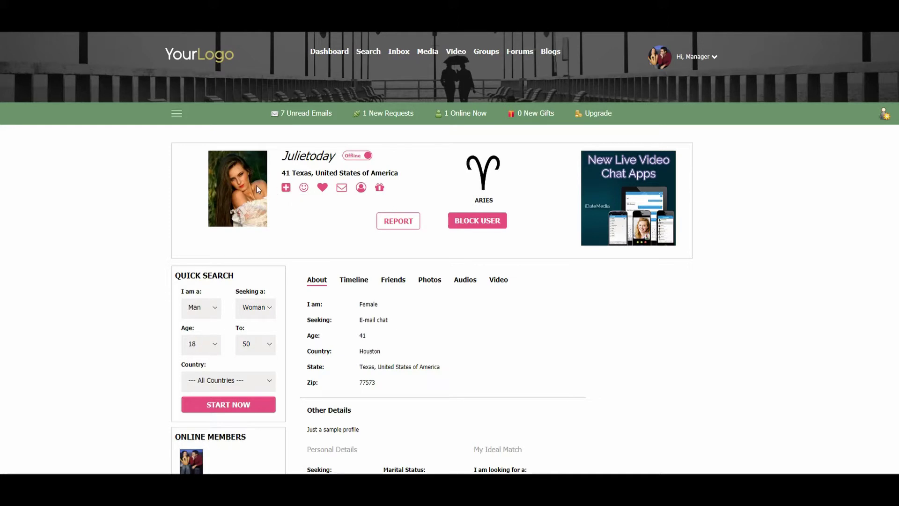
key(alt+Left)
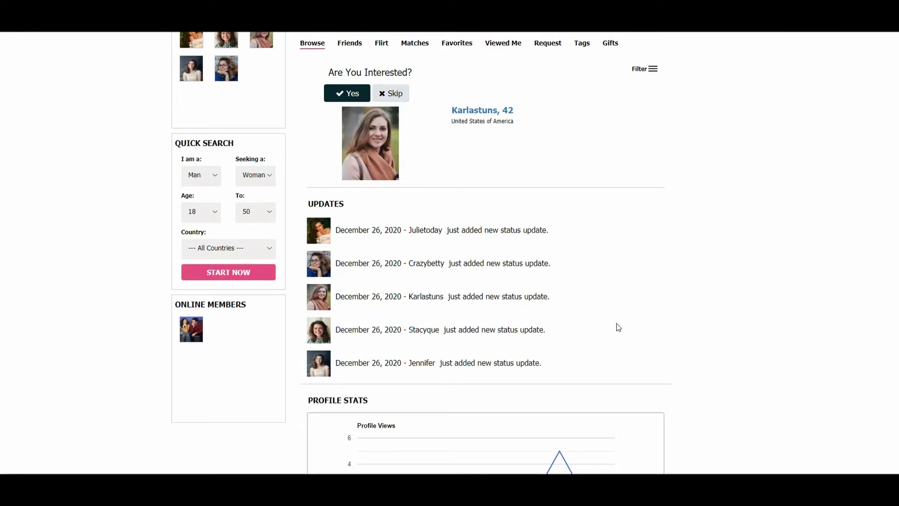
scroll(672, 308, down, 2)
scroll(672, 310, down, 3)
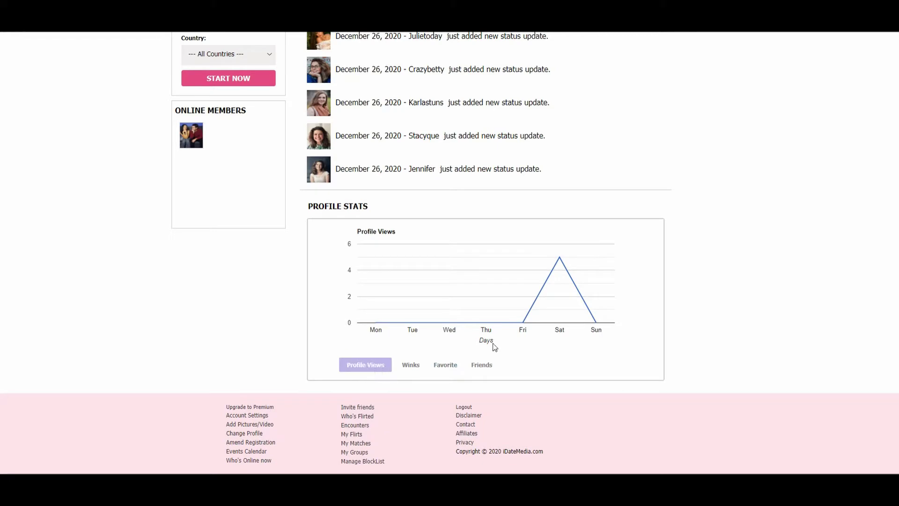
mouse_move(559, 257)
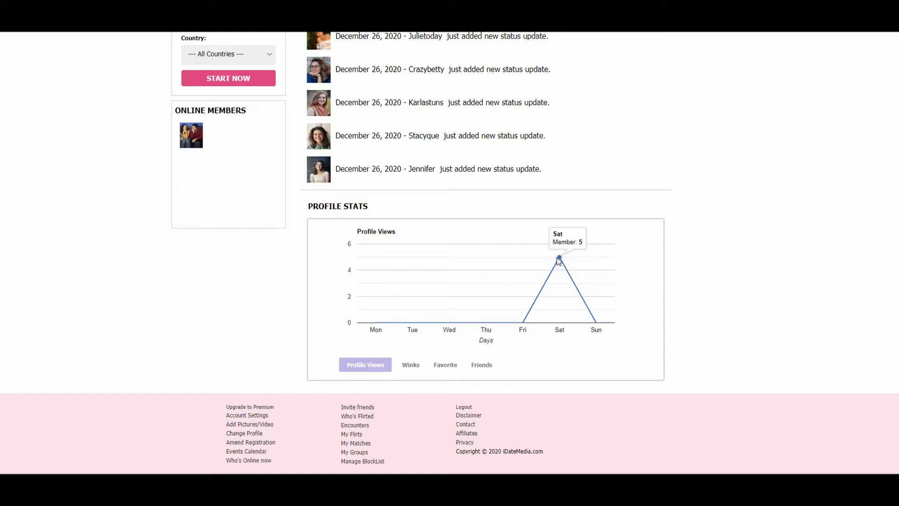
click(407, 364)
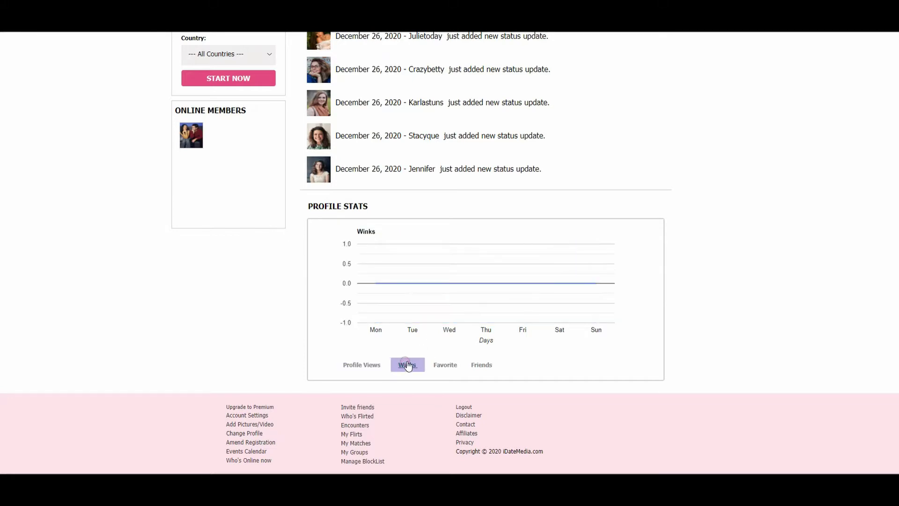
click(443, 366)
click(479, 365)
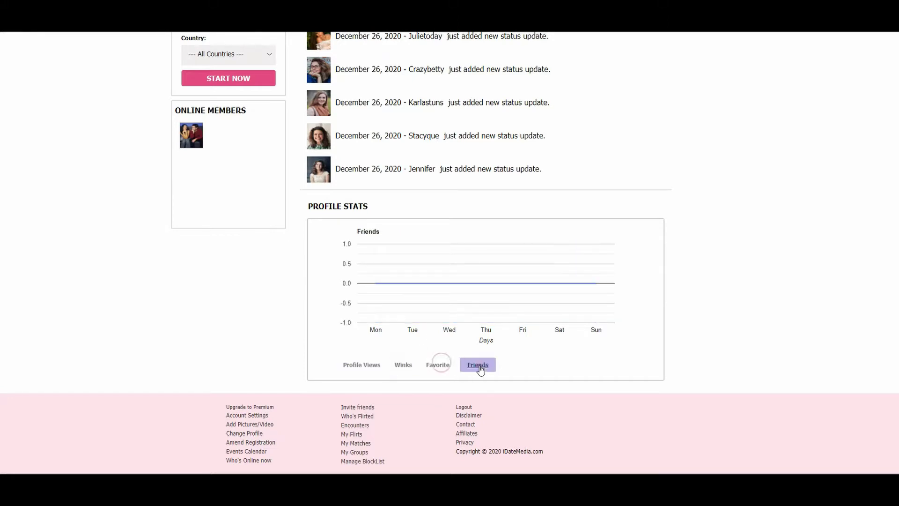
- Open the profile of the first member under Who Viewed Me and return to the dashboard
scroll(749, 336, up, 8)
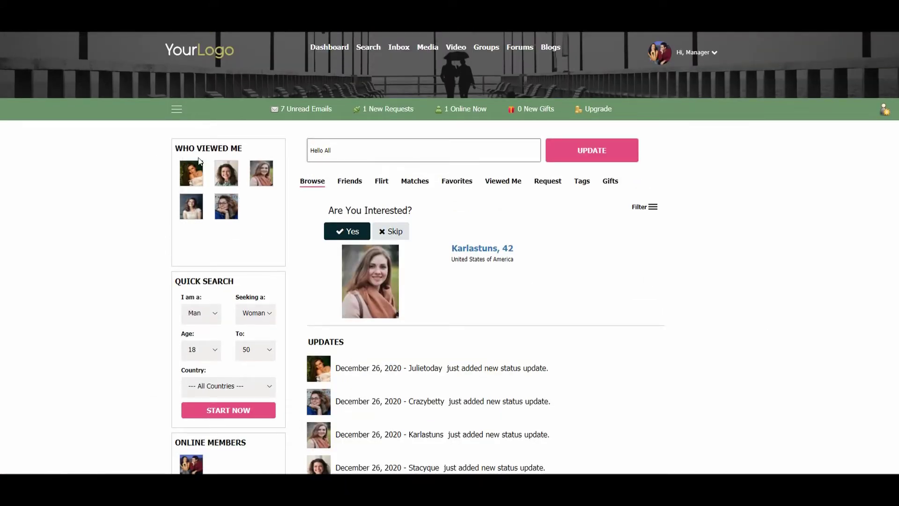
click(192, 180)
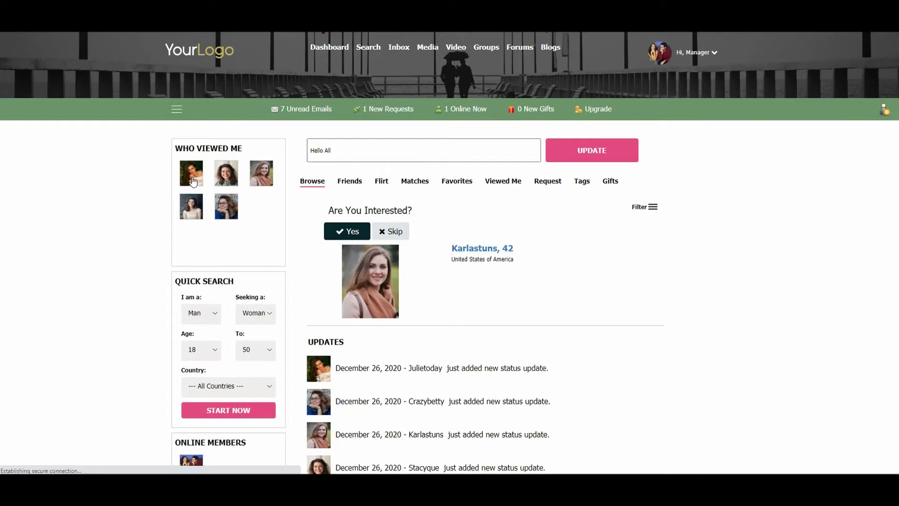
key(alt+Left)
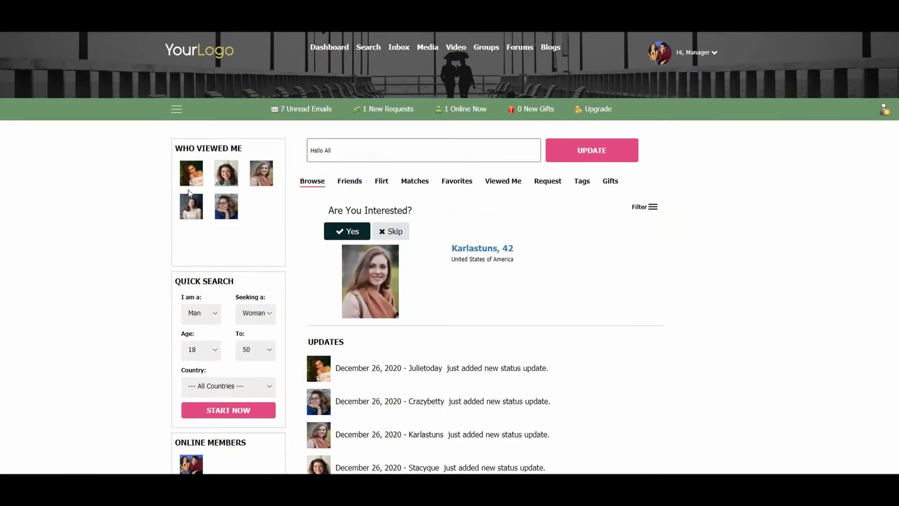
scroll(122, 217, down, 2)
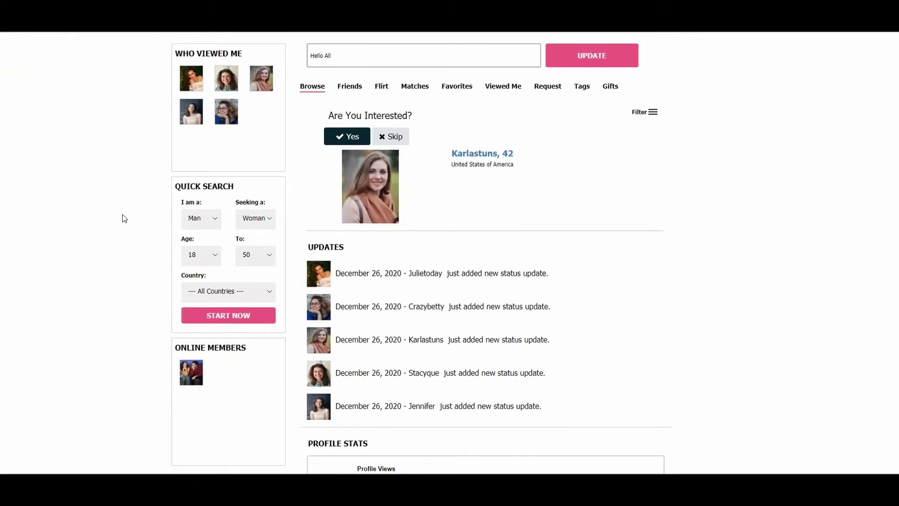
- Run the quick search for women aged 18 to 50 in all countries, expand the additional filter options, and return to the dashboard
click(221, 313)
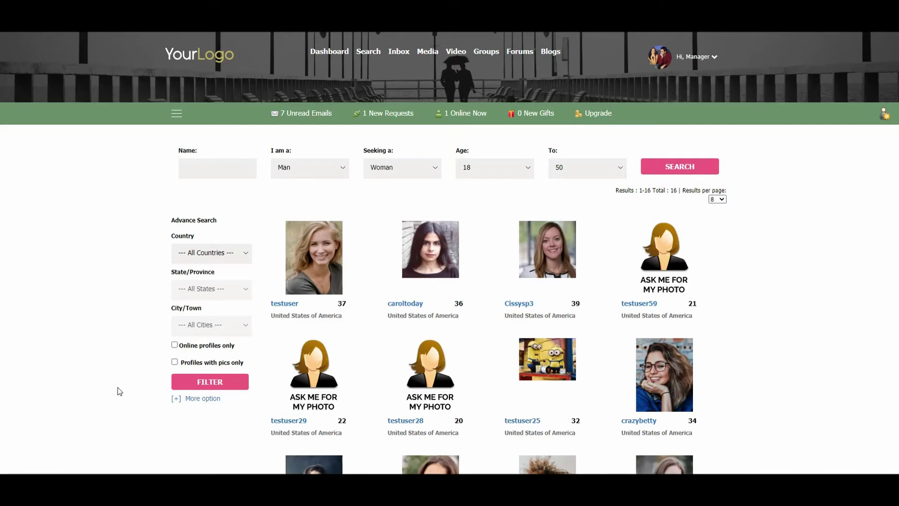
click(193, 398)
scroll(117, 388, down, 1)
scroll(112, 373, down, 3)
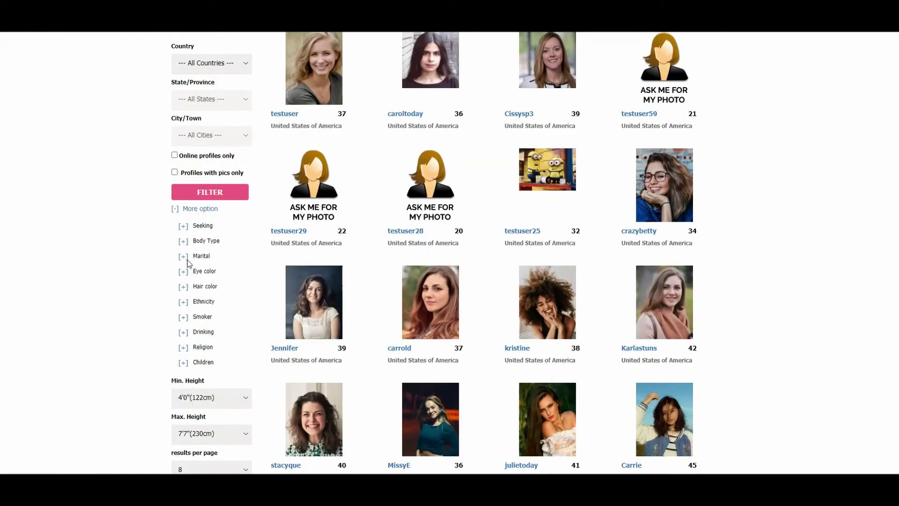
scroll(187, 260, down, 1)
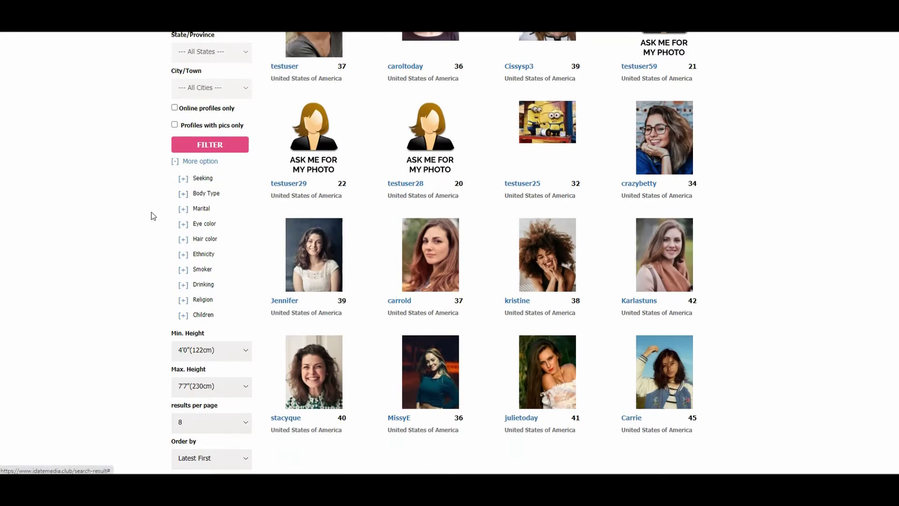
scroll(151, 212, down, 3)
scroll(158, 209, up, 10)
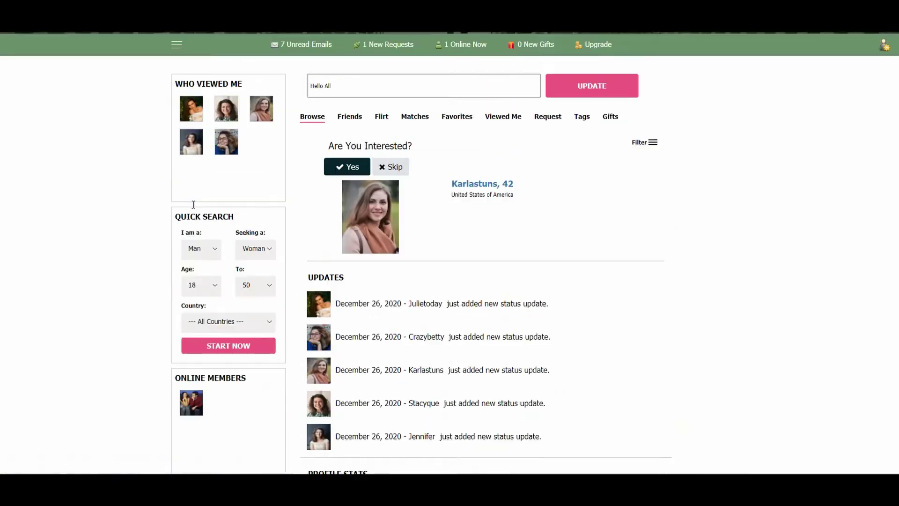
scroll(193, 205, up, 2)
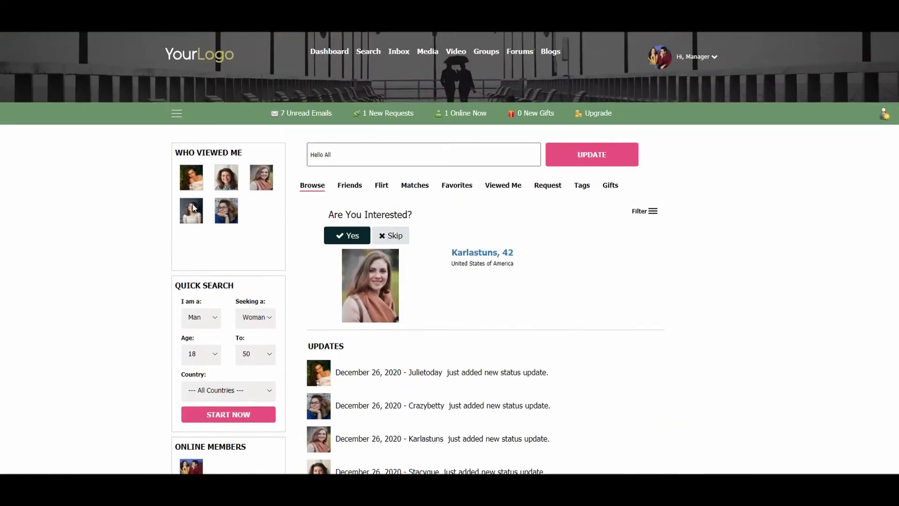
- View the profile of the member listed under Online Members and return to the dashboard
scroll(114, 264, down, 3)
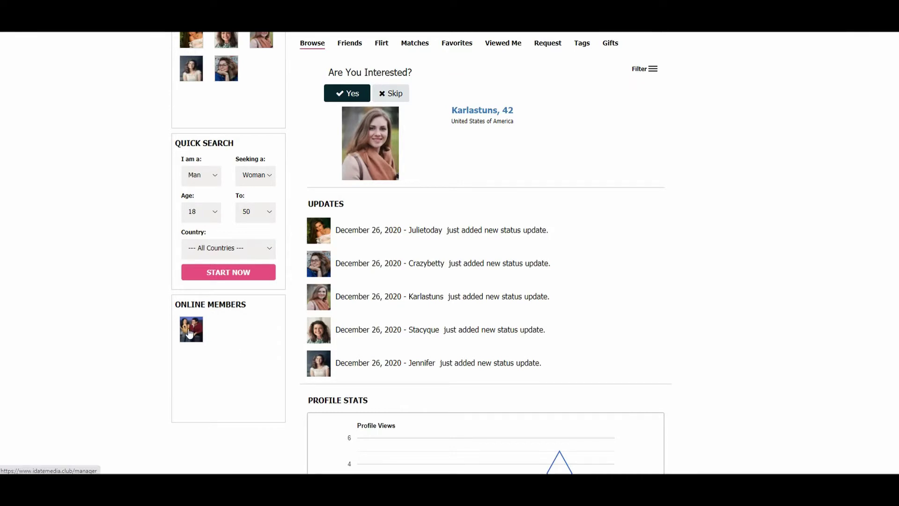
click(196, 337)
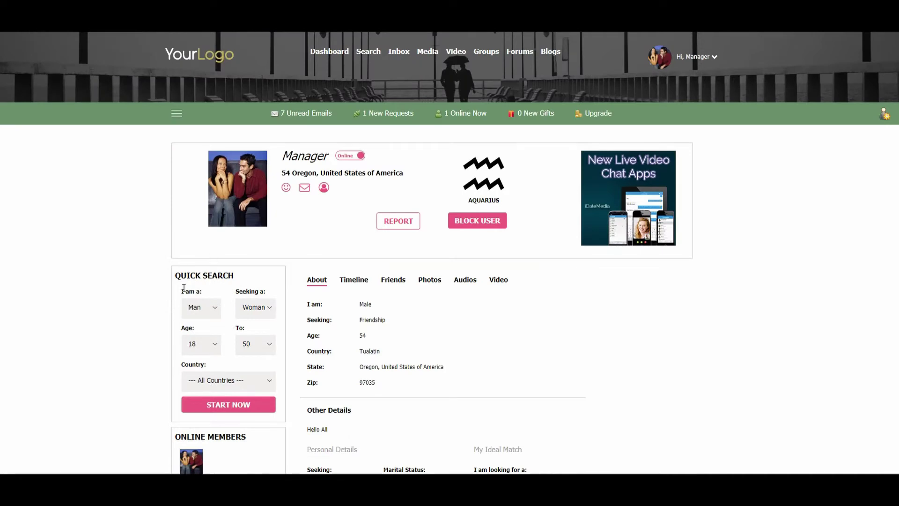
scroll(182, 291, down, 4)
key(alt+Left)
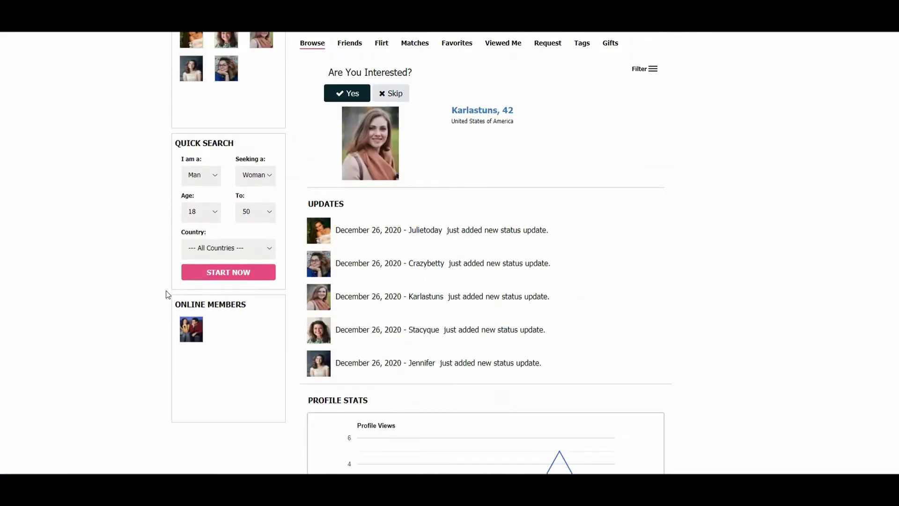
scroll(192, 328, up, 3)
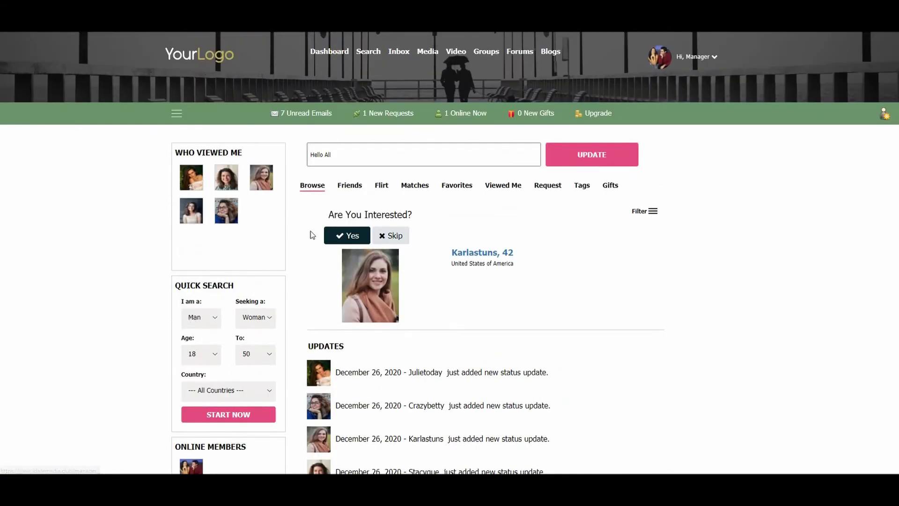
- Look through the dashboard's Friends, Flirt, Matches and Favorites lists and go back to Browse
click(345, 187)
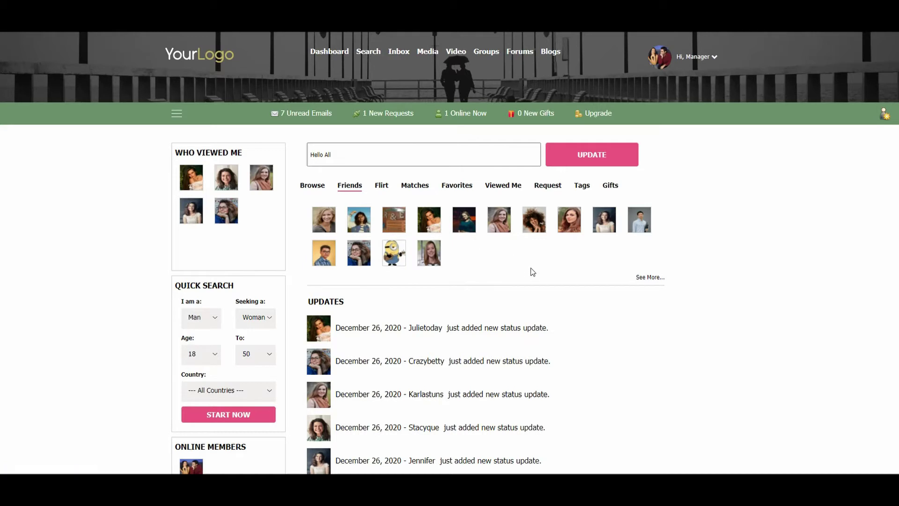
click(383, 187)
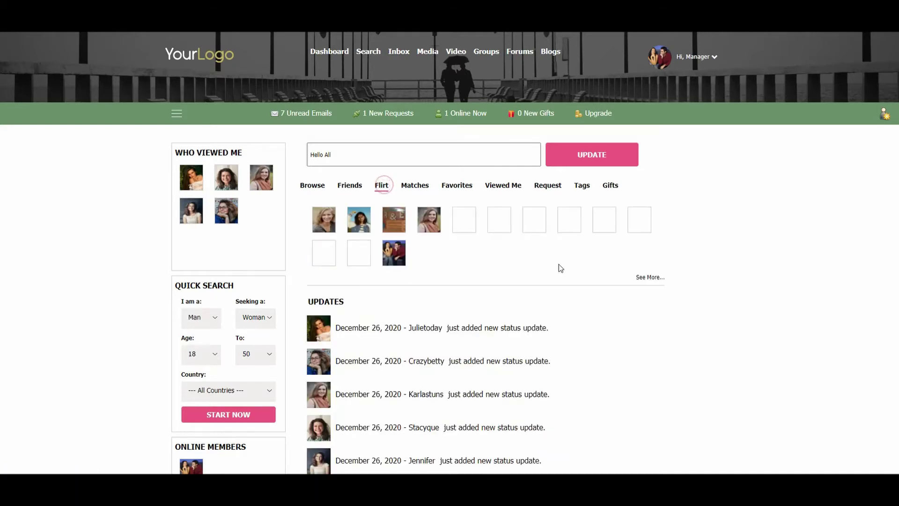
click(415, 185)
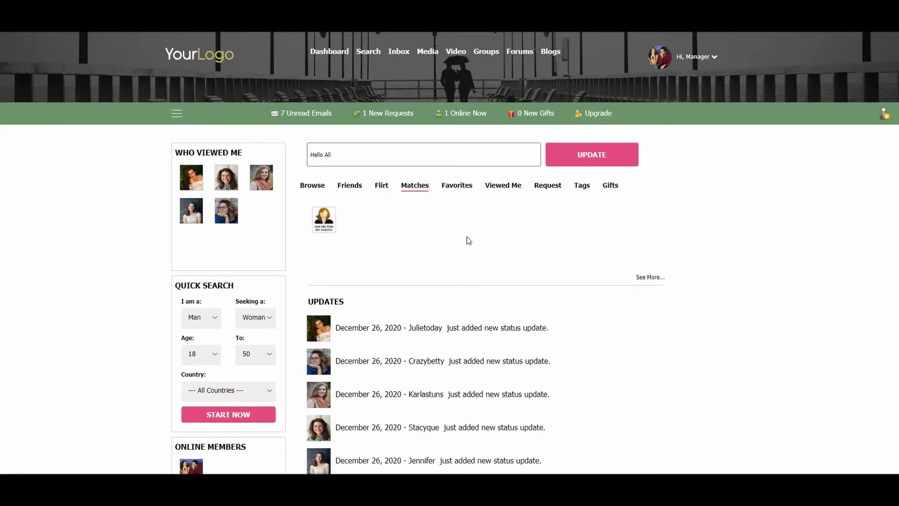
click(457, 188)
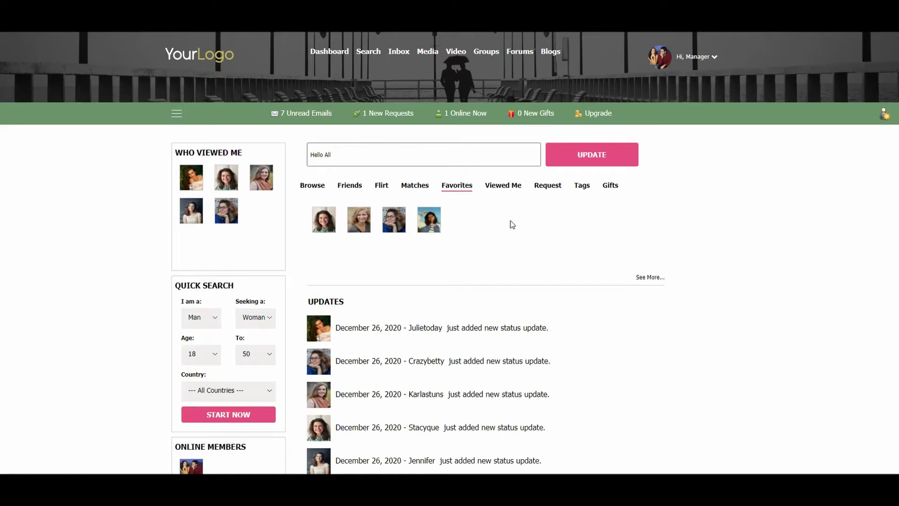
click(314, 188)
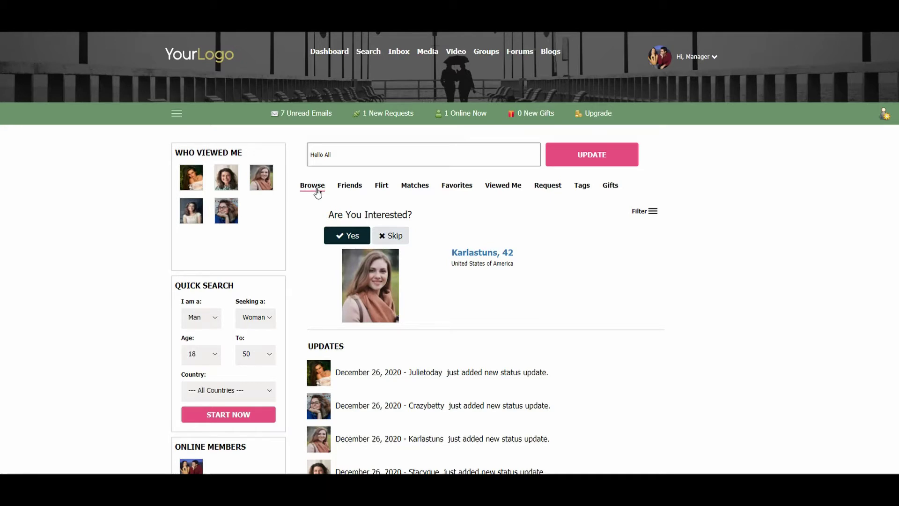
- Look through the dashboard's Viewed Me, Request, Tags and Gifts sections
click(510, 187)
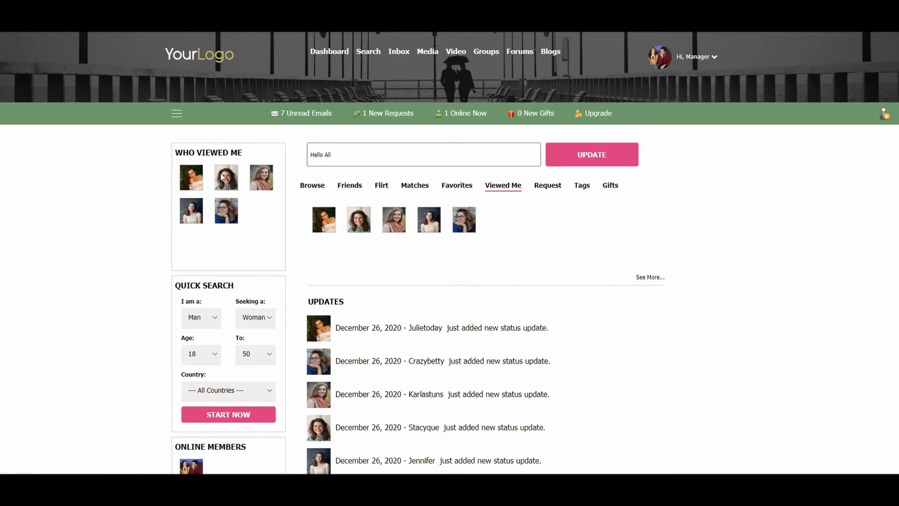
click(546, 186)
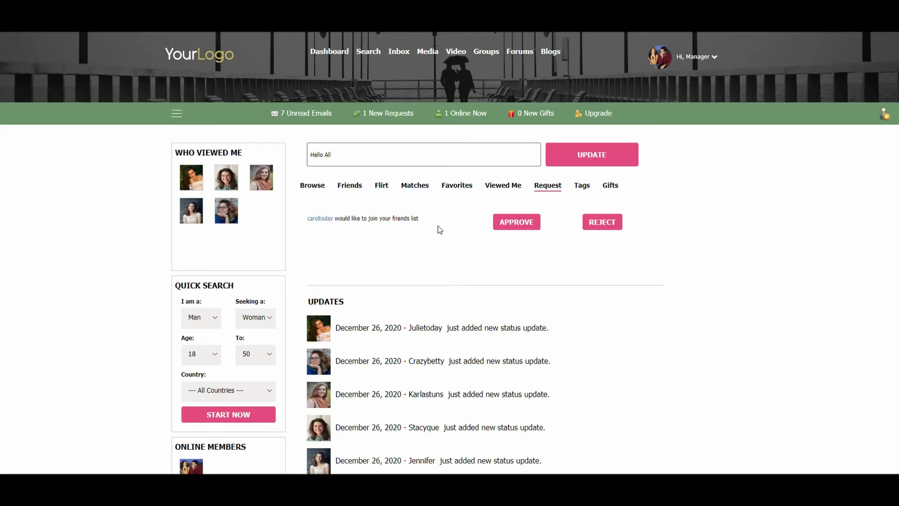
click(582, 187)
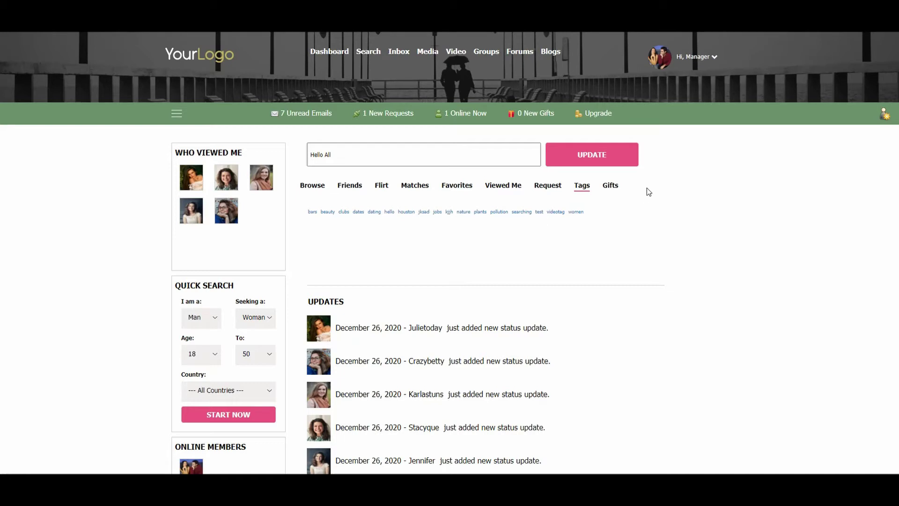
click(609, 187)
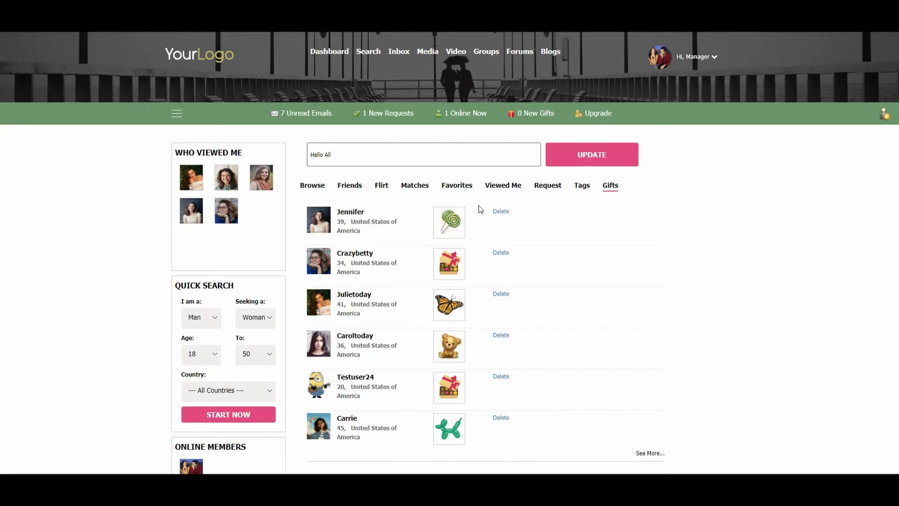
- Open the profile of the first gift sender and send that member the blue animal gift
click(319, 221)
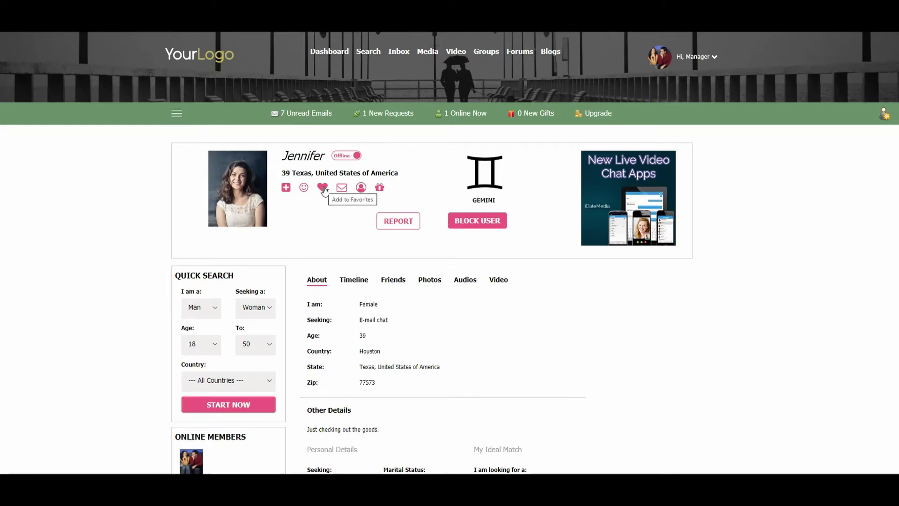
click(378, 188)
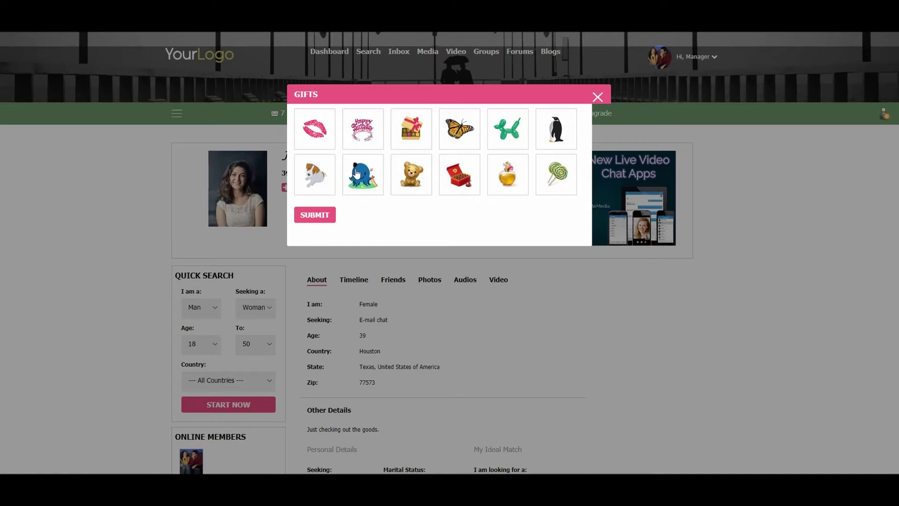
click(355, 185)
click(315, 215)
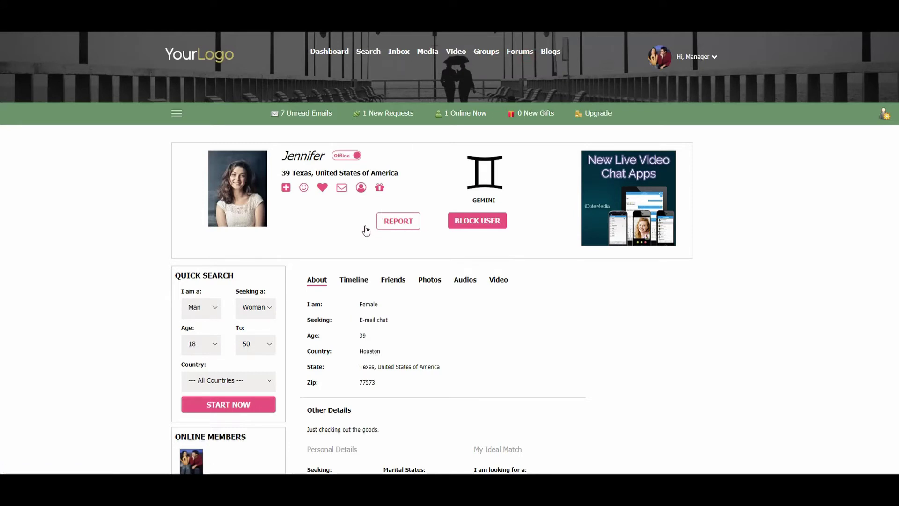
- Look through the Timeline, Friends, Photos, Audios and Video sections of the member's profile
scroll(489, 249, down, 3)
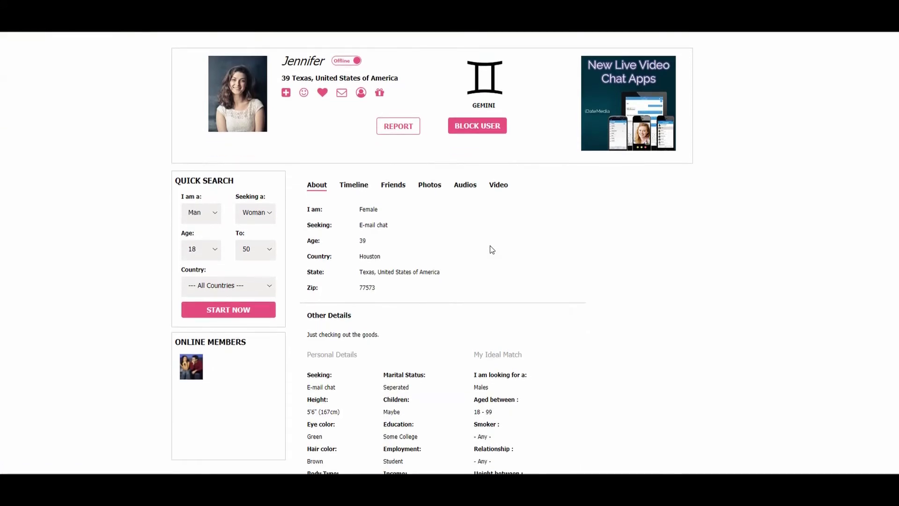
scroll(491, 249, down, 1)
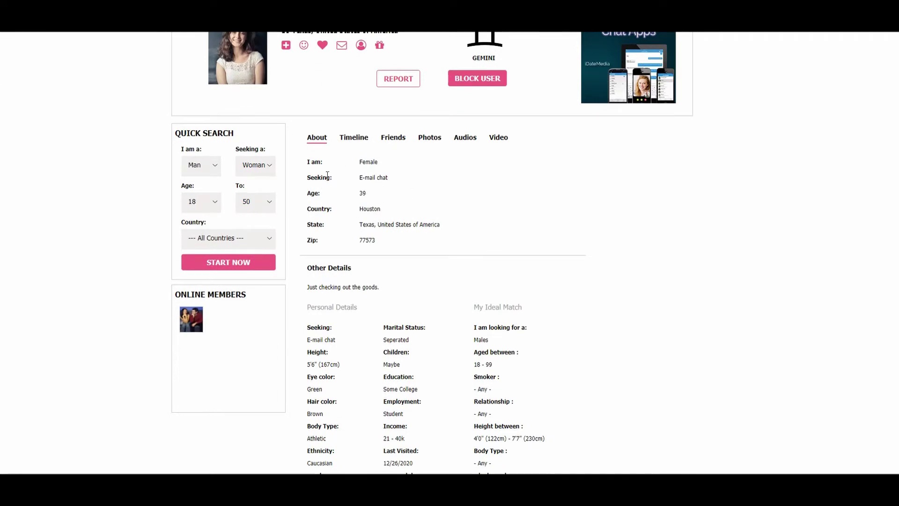
click(349, 140)
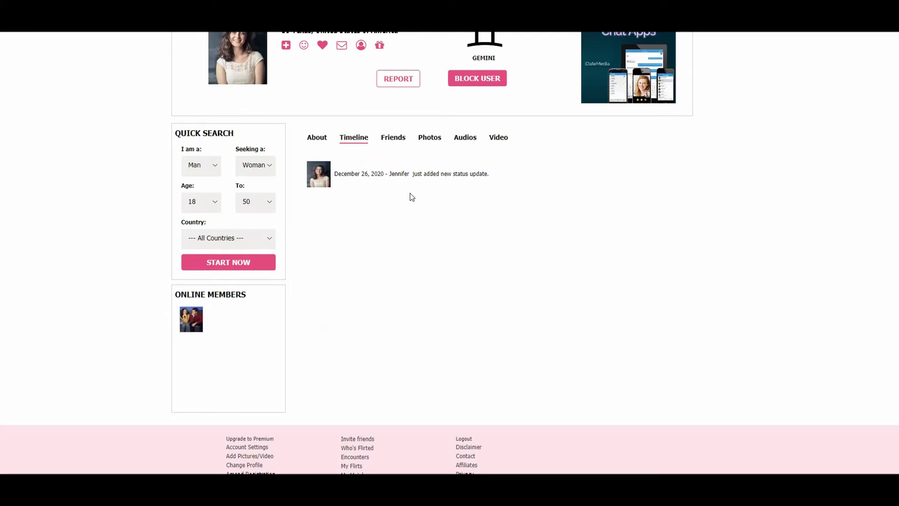
click(393, 139)
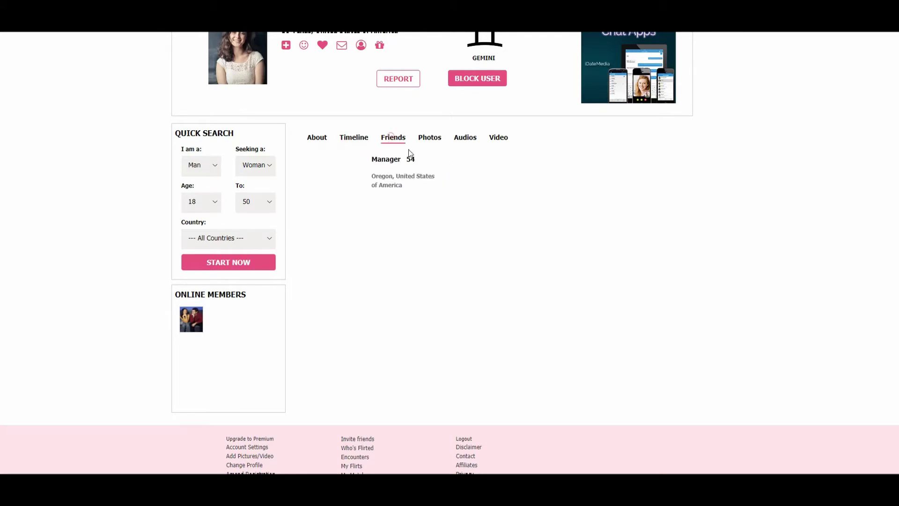
click(434, 142)
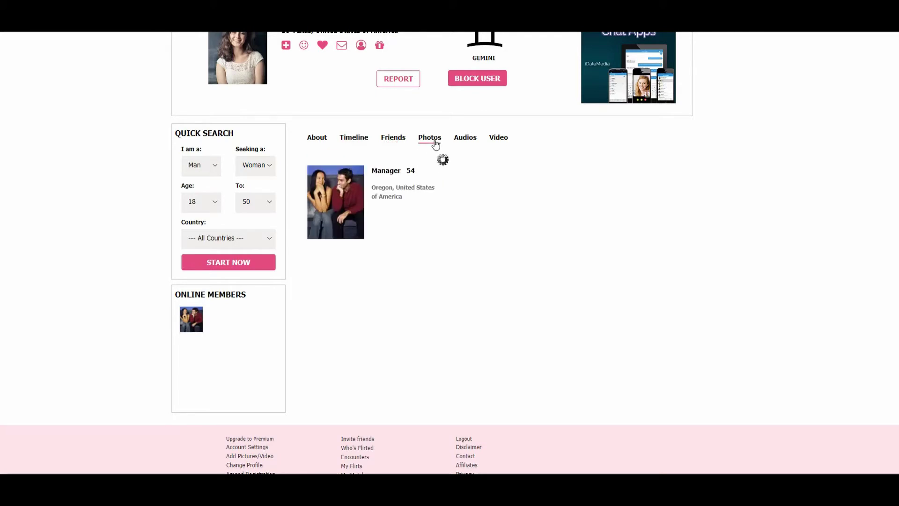
click(465, 142)
click(495, 143)
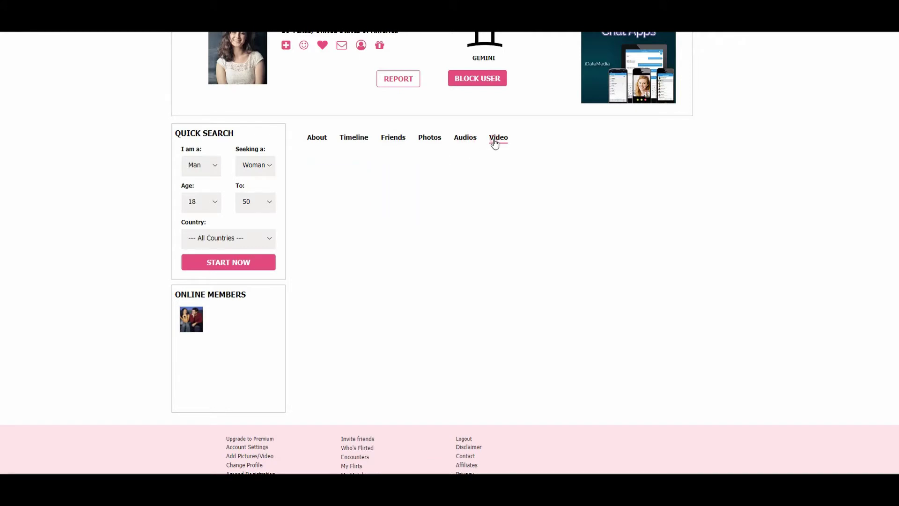
- Examine the profile's About section, from the personal details and ideal match to the social network and rating scores
click(313, 141)
scroll(649, 263, down, 3)
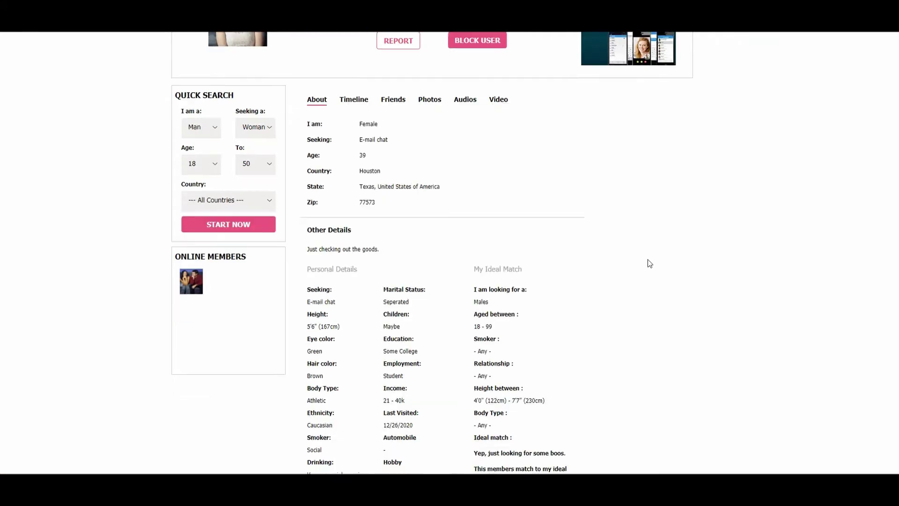
scroll(647, 260, down, 3)
scroll(648, 260, up, 1)
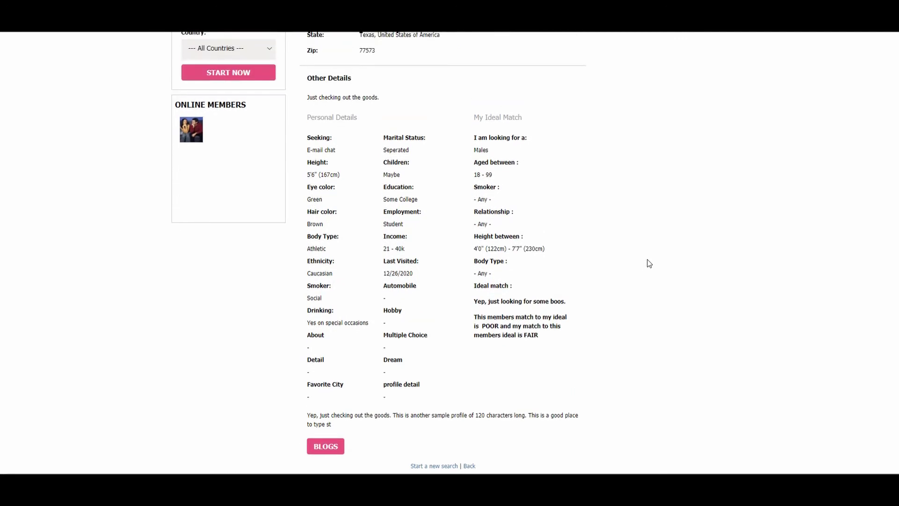
scroll(647, 261, down, 2)
scroll(649, 263, down, 5)
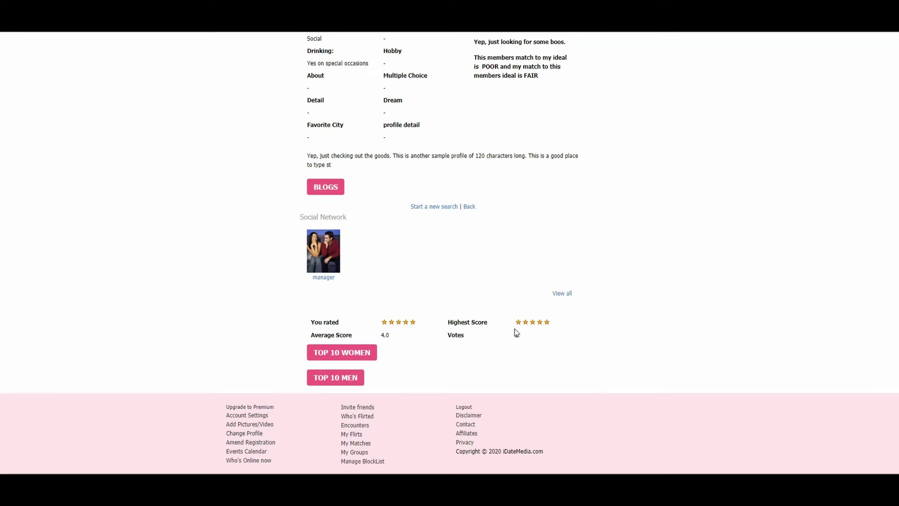
scroll(448, 305, up, 1)
scroll(448, 304, up, 12)
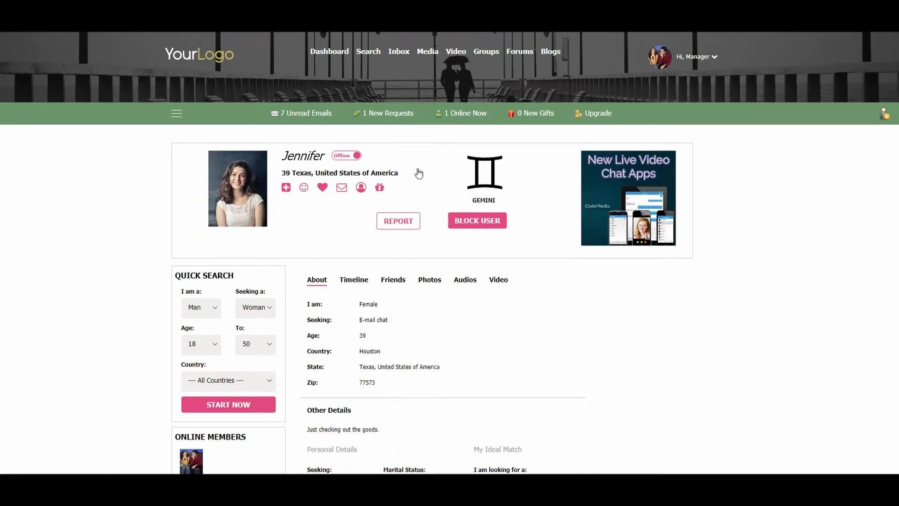
- Review the inbox from the unread emails notification and read the first message, with the subject "asdf"
click(305, 115)
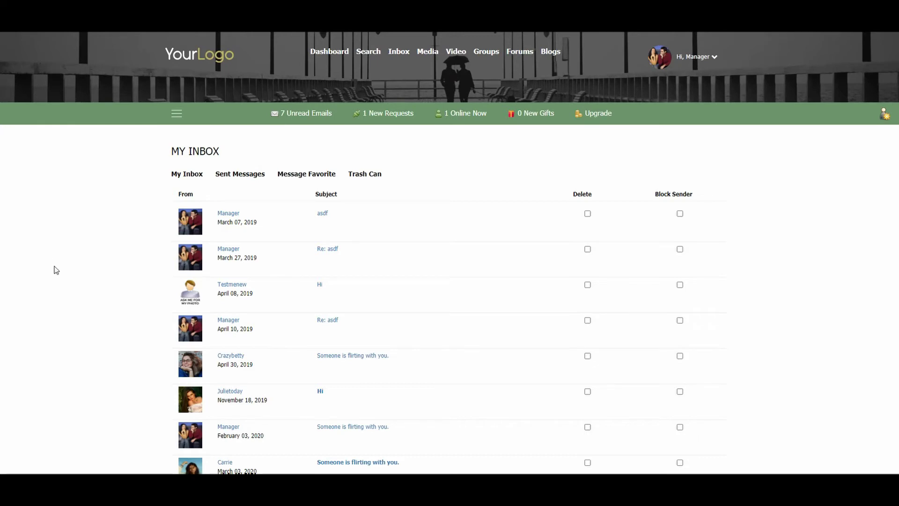
scroll(54, 265, down, 5)
scroll(58, 266, up, 5)
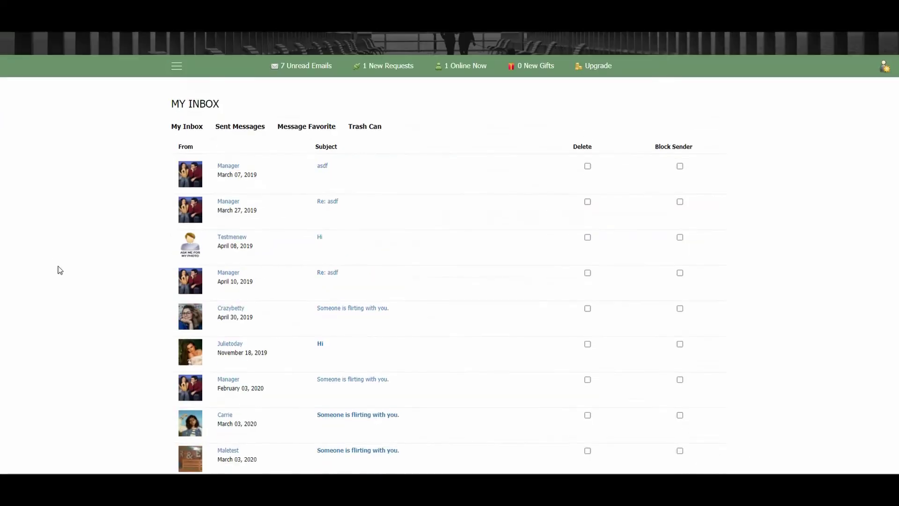
click(323, 167)
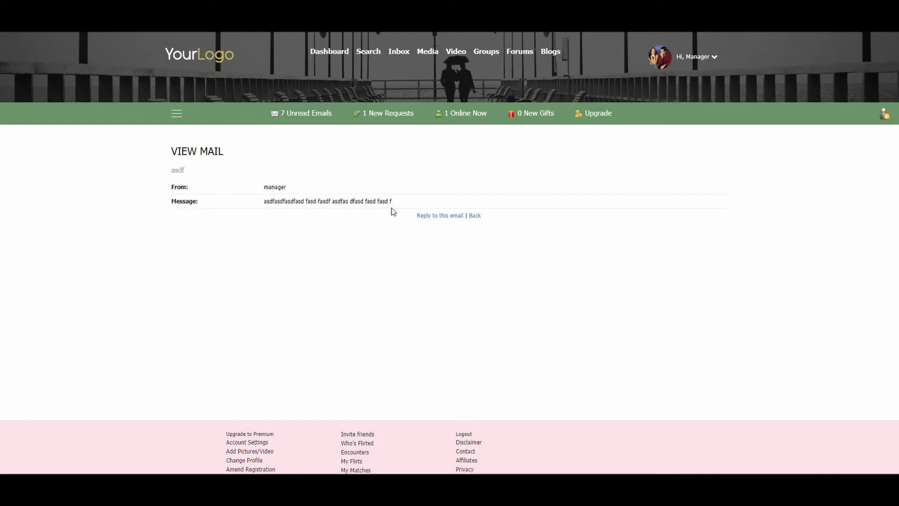
- View the pending friend request from the new requests notification
click(397, 117)
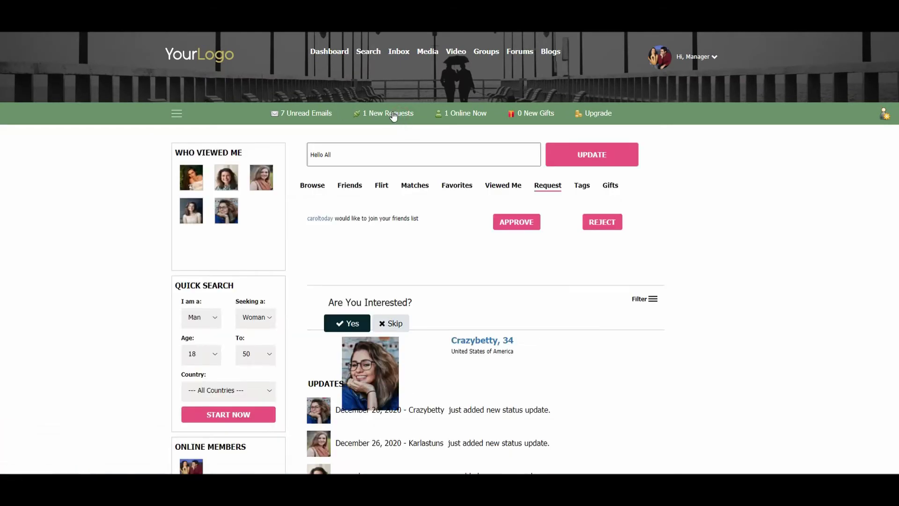
- View the members online now and the membership upgrade pages, including the payment options and Review Transaction
click(465, 115)
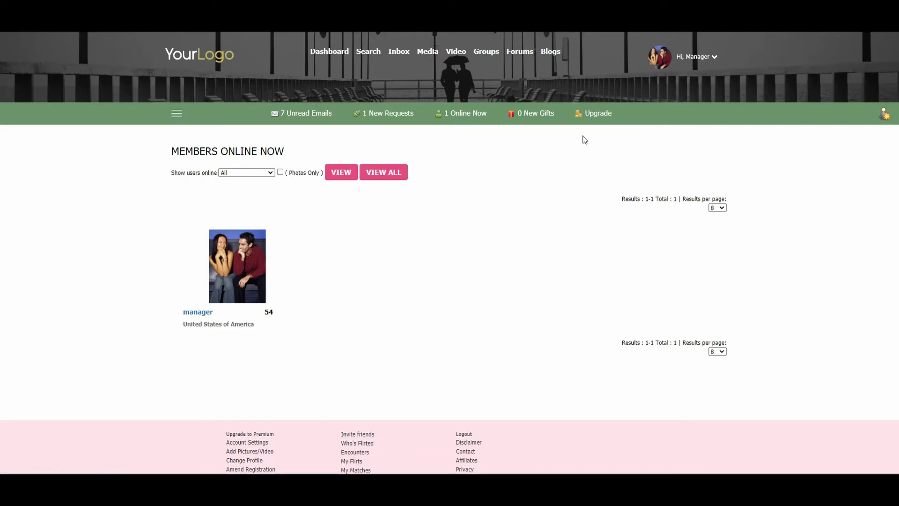
click(596, 115)
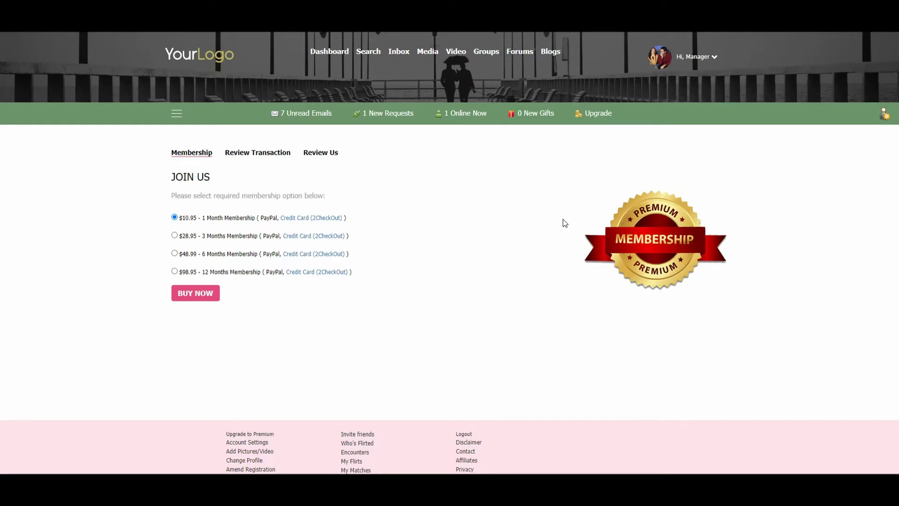
click(261, 155)
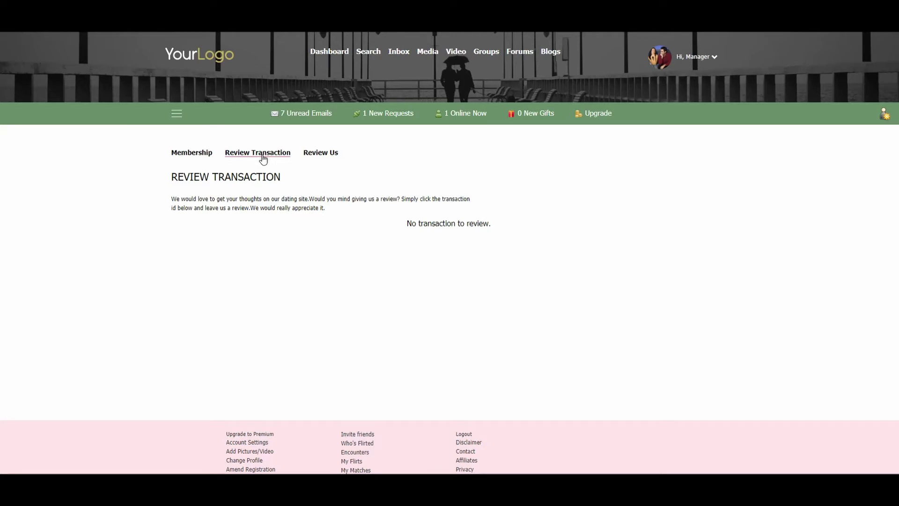
- Open the Review Us form and set the site's rating to five stars
click(327, 157)
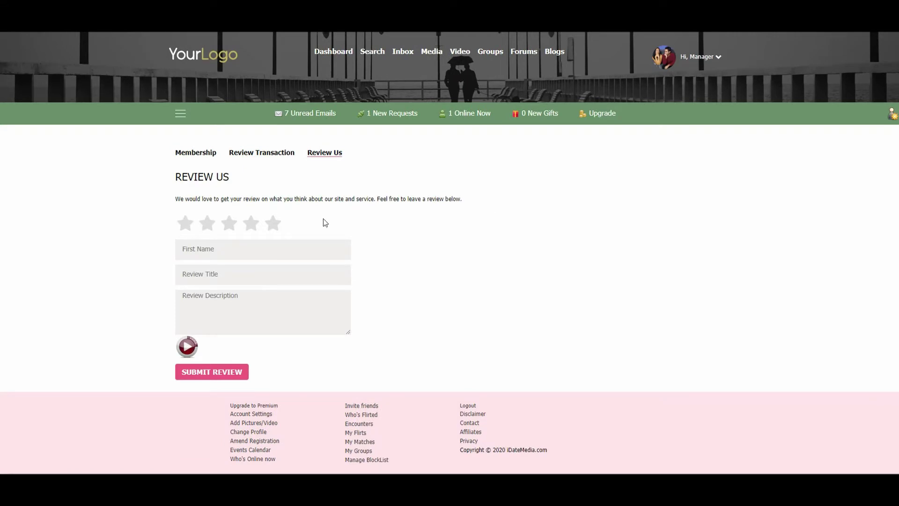
click(271, 223)
click(185, 221)
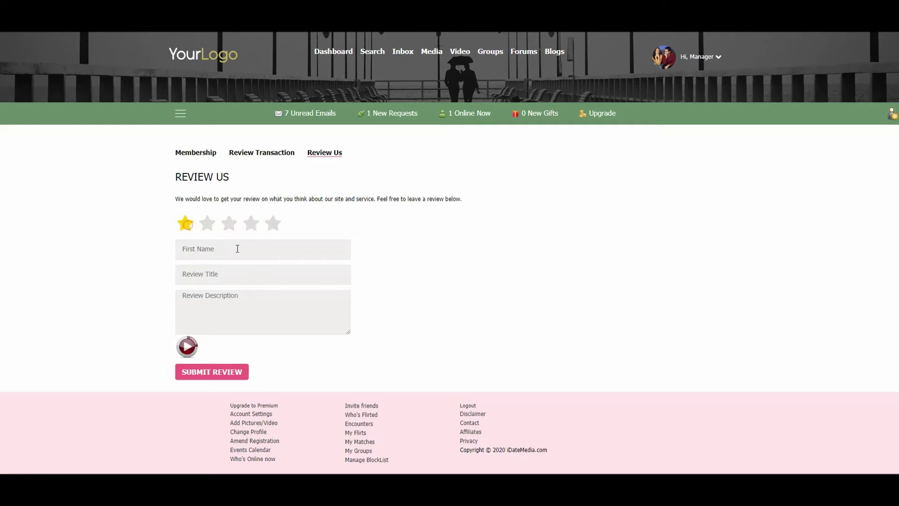
click(273, 226)
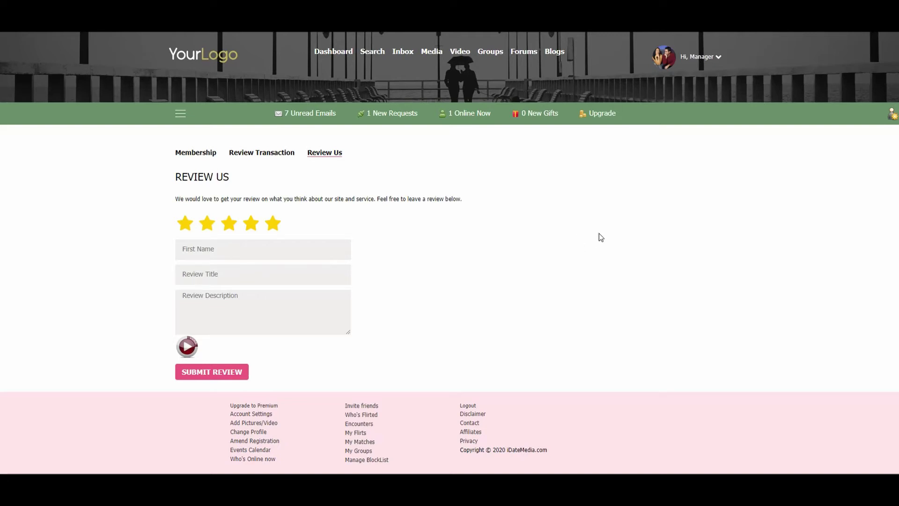
- Return to the member dashboard and look through the profile shortcut and the account options
click(318, 51)
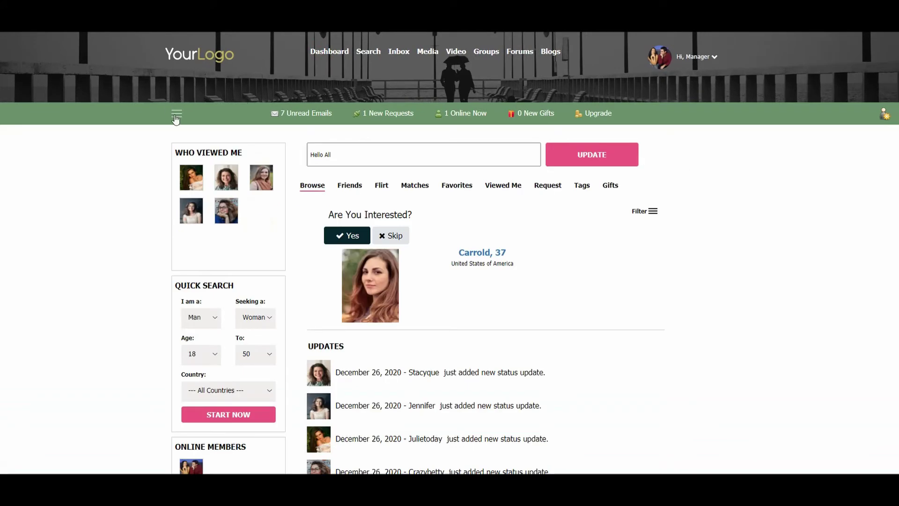
click(176, 116)
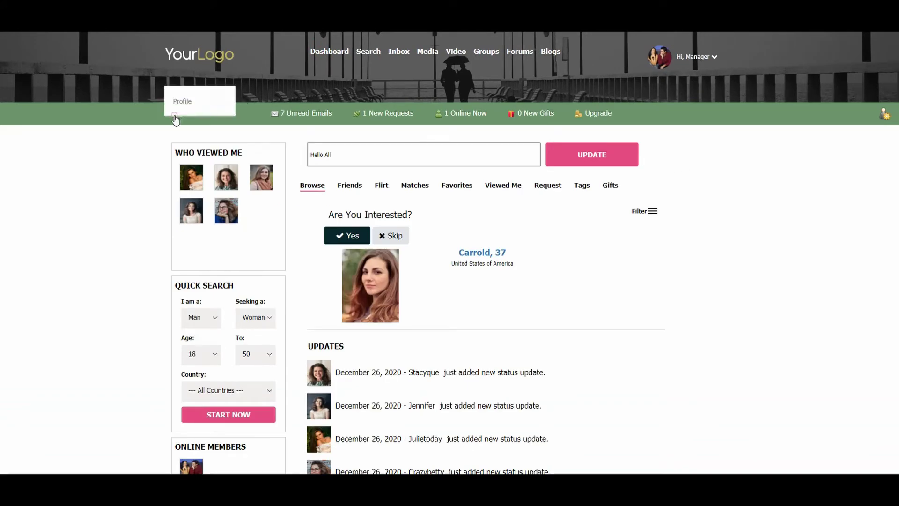
click(96, 180)
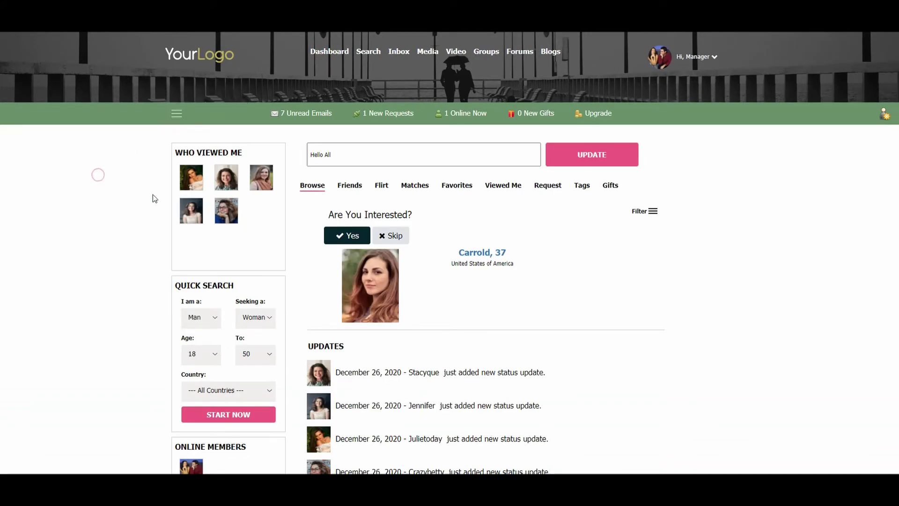
click(698, 70)
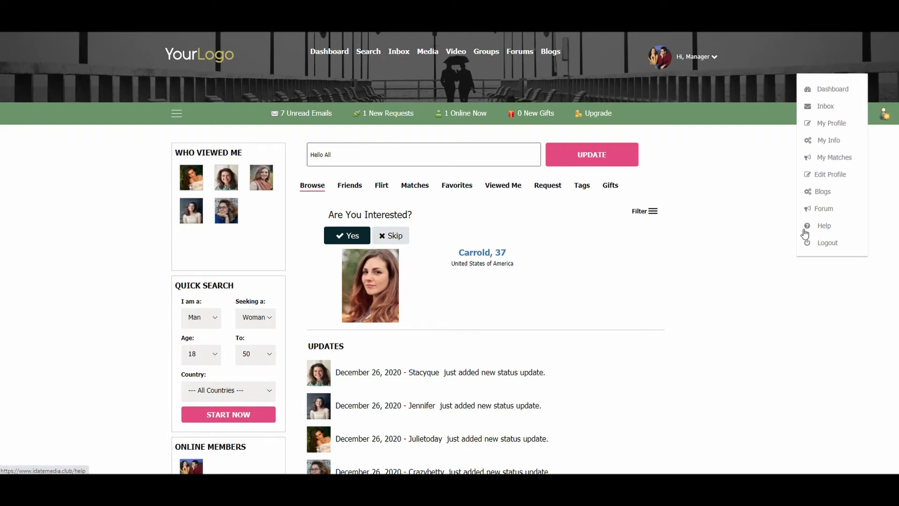
click(749, 200)
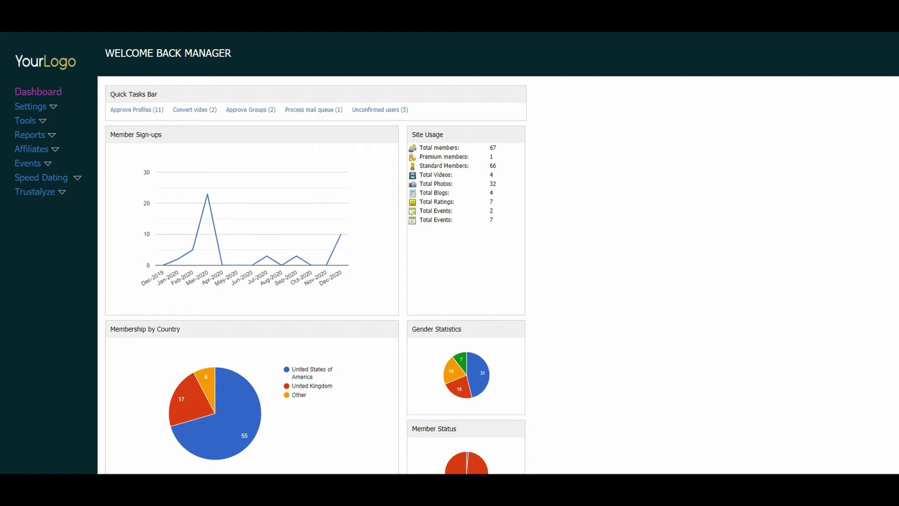
- In the admin settings for managing profile questions, hide the Social Group question and unhide it again
click(38, 111)
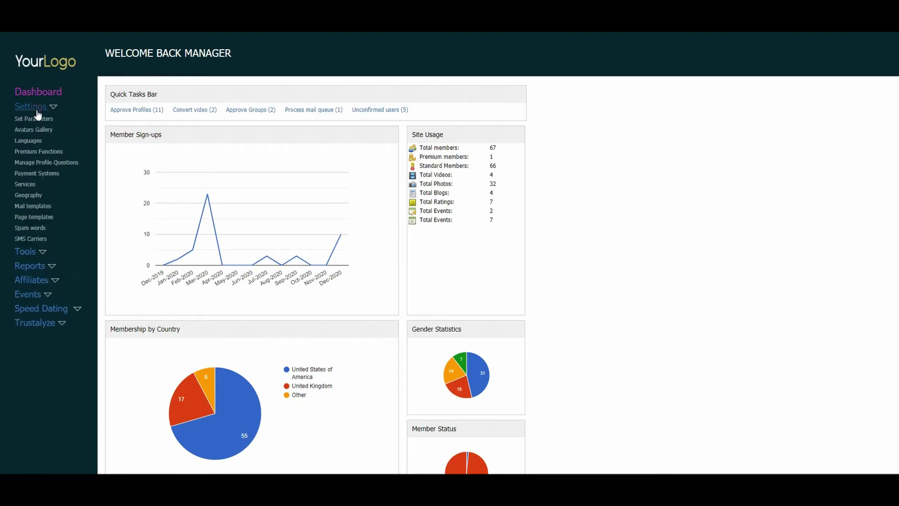
click(46, 164)
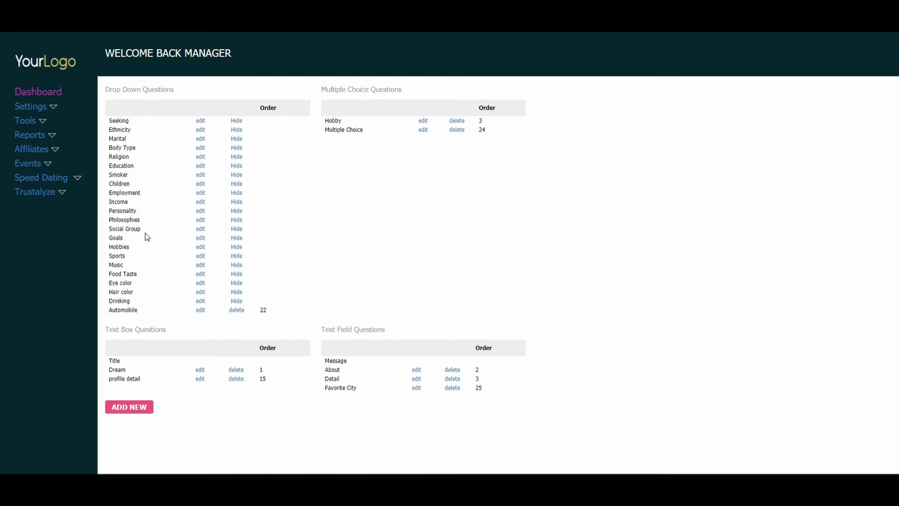
click(237, 229)
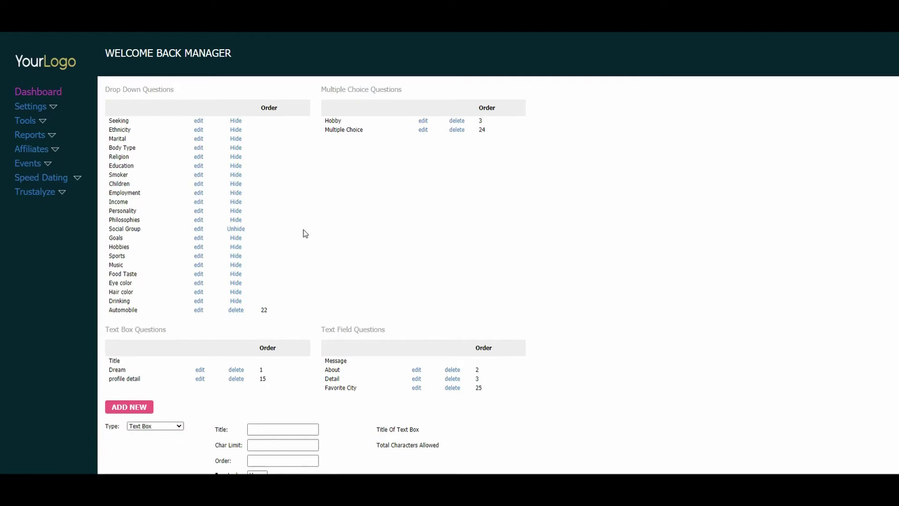
click(236, 229)
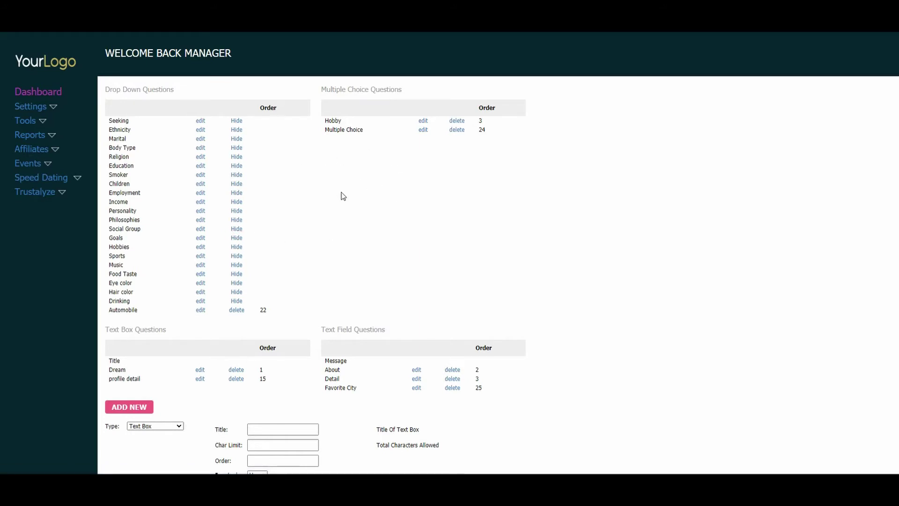
- Set the new profile question's type to Multiple Checkbox and review the fields of its form
scroll(369, 203, down, 1)
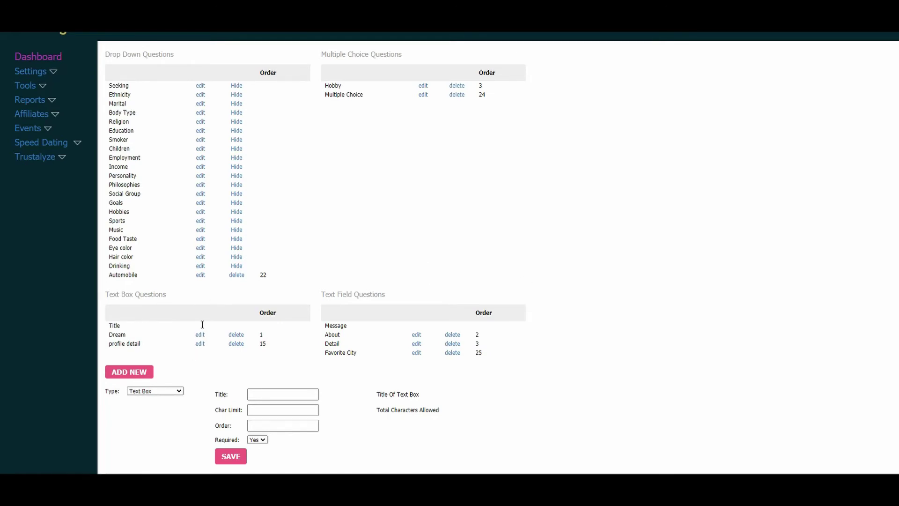
click(170, 393)
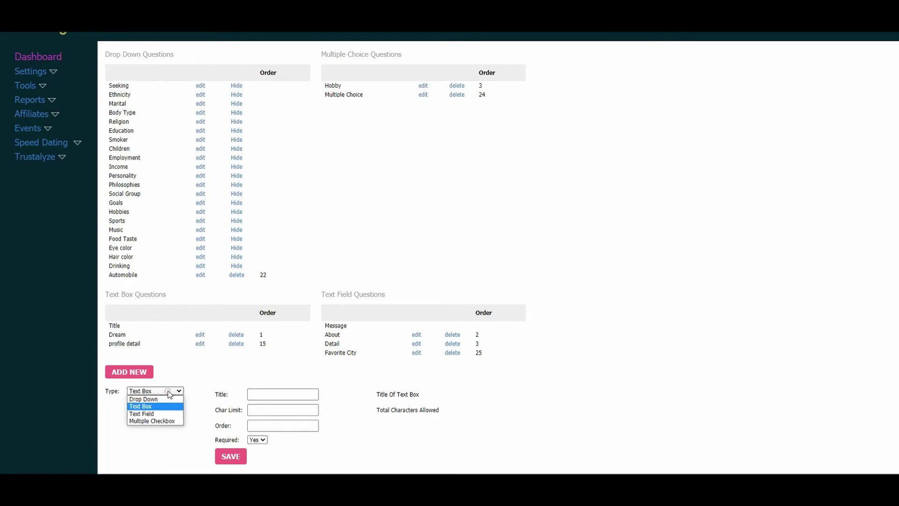
click(161, 421)
scroll(375, 356, down, 1)
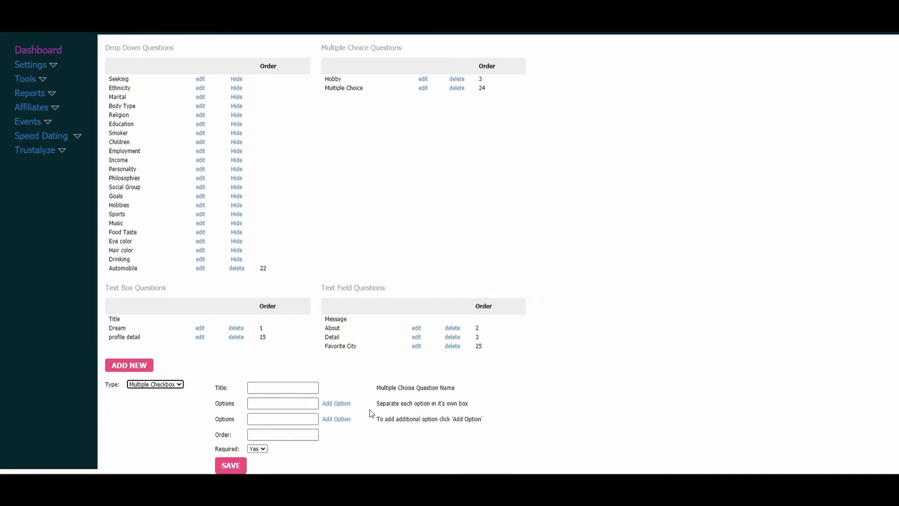
scroll(388, 372, up, 1)
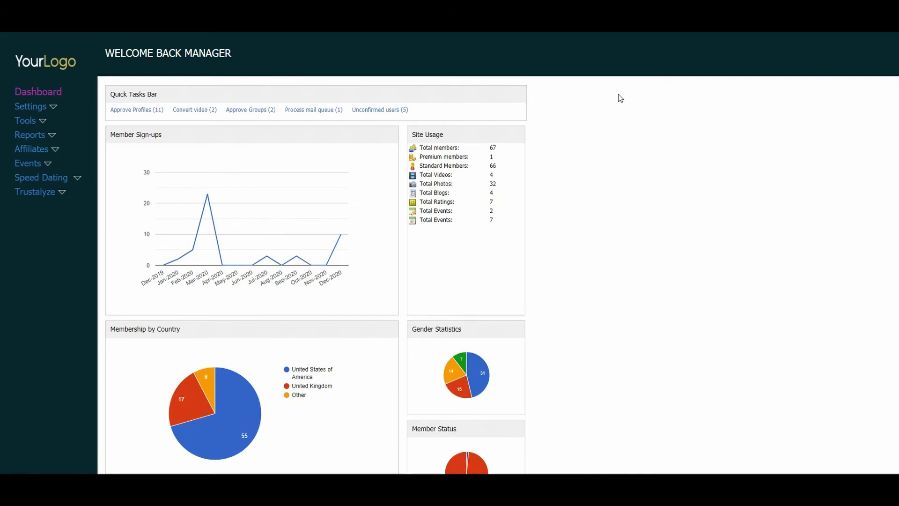
- Review the pending member profile in Approve Profiles, from the personal details to the approval choices, and return to the admin dashboard
click(142, 113)
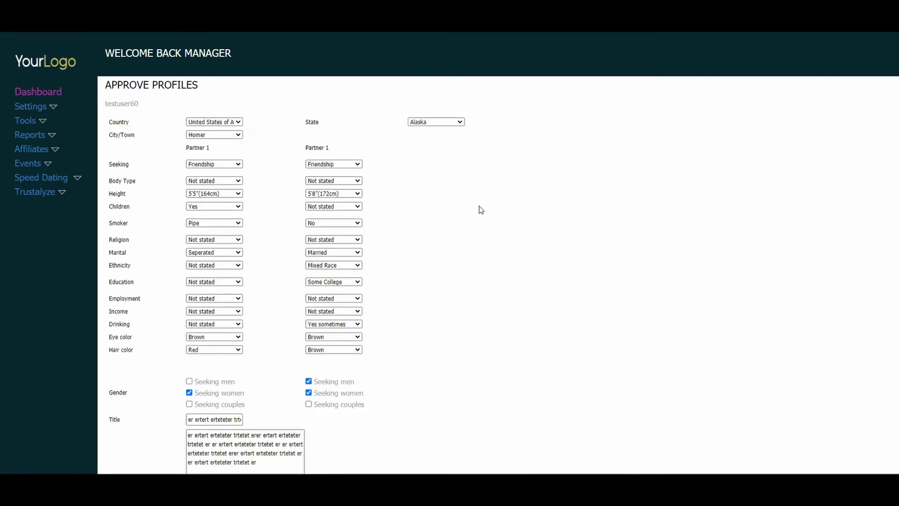
scroll(486, 210, down, 9)
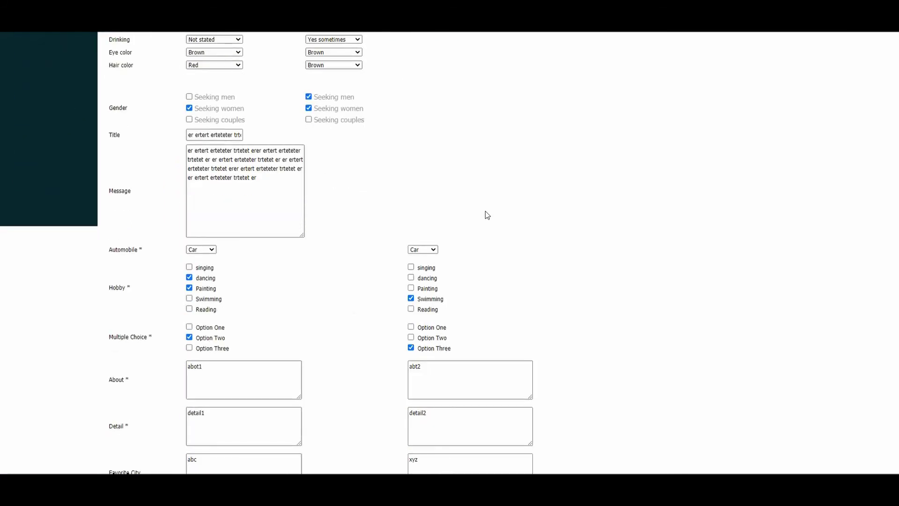
scroll(347, 195, down, 3)
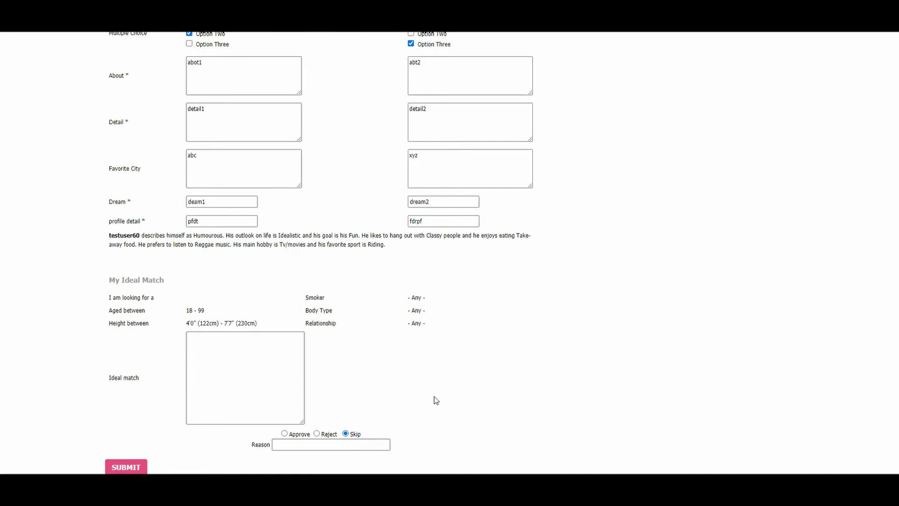
scroll(436, 399, up, 13)
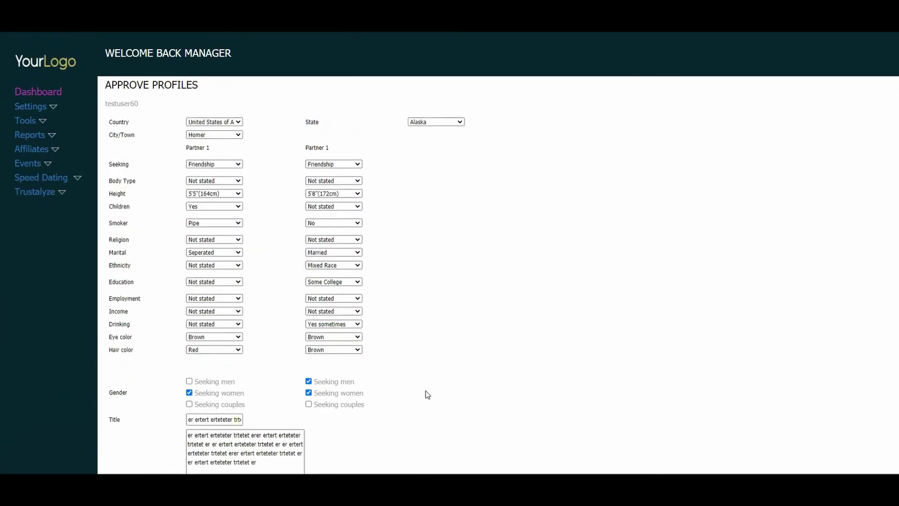
click(46, 93)
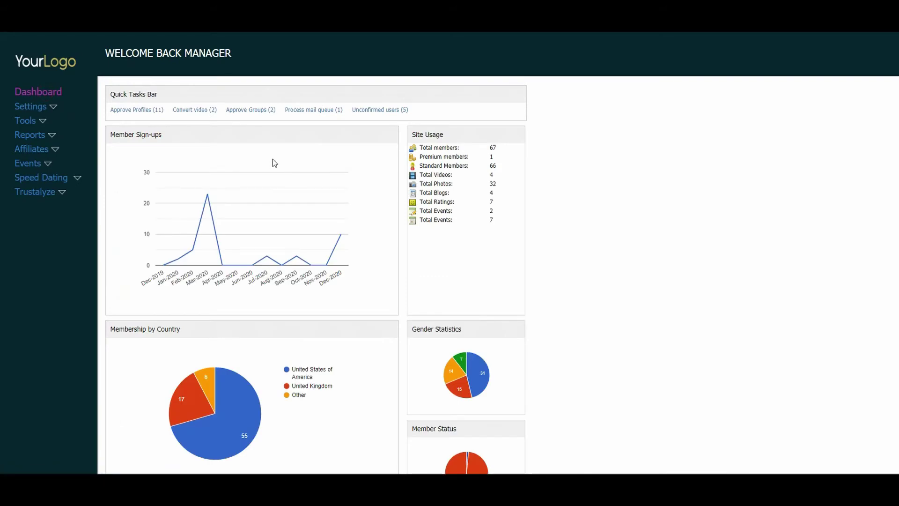
- Open the Set Parameters settings and examine the Modules Config section
click(47, 110)
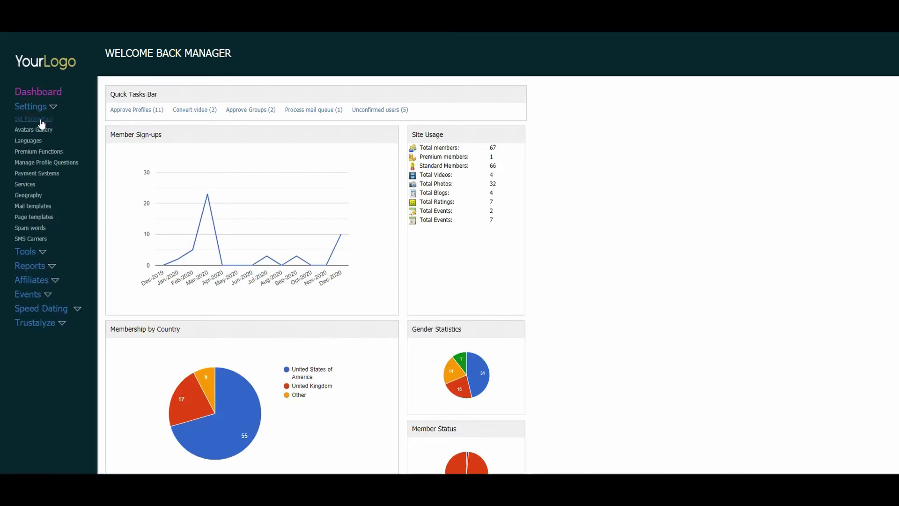
click(41, 121)
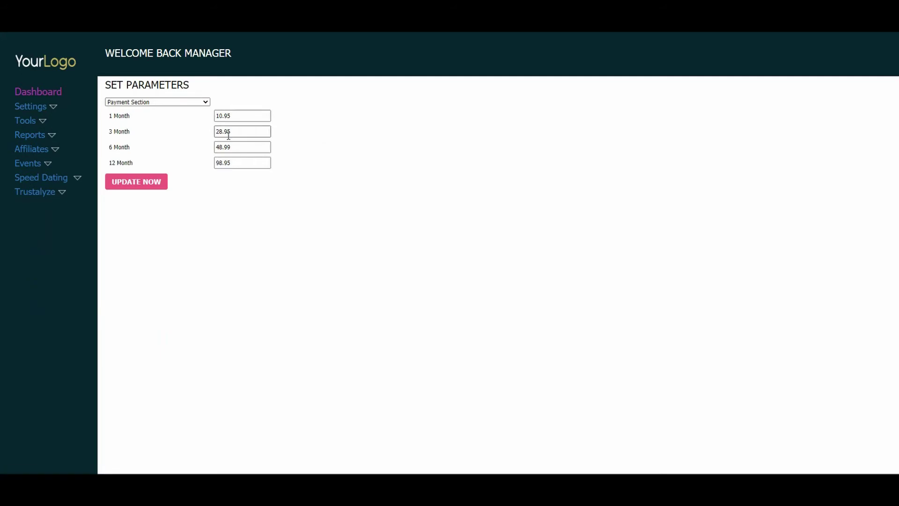
click(182, 102)
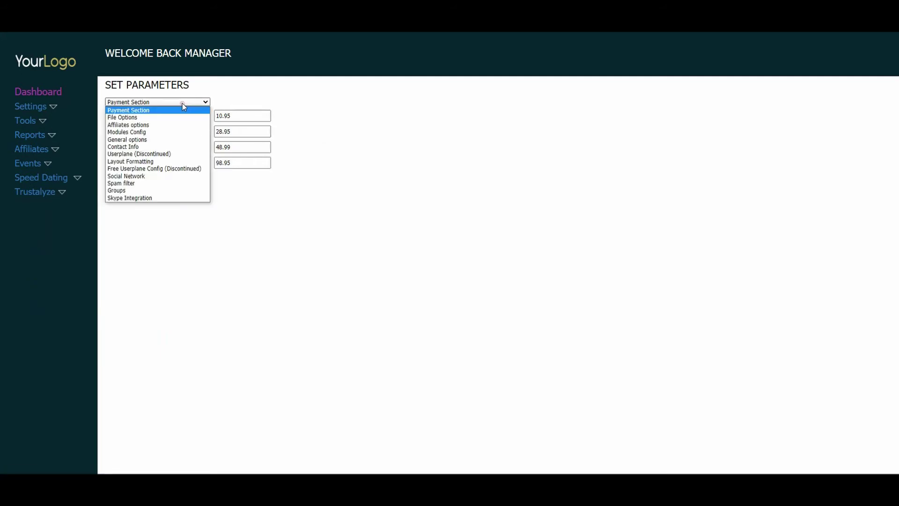
click(129, 132)
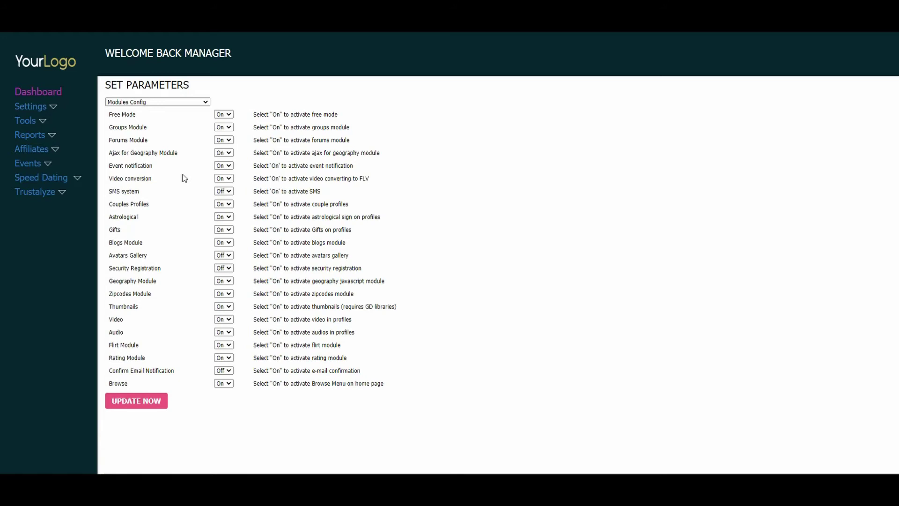
- Examine the General options parameters, including the Trial Premium setting and the Gender Filter choices
click(168, 102)
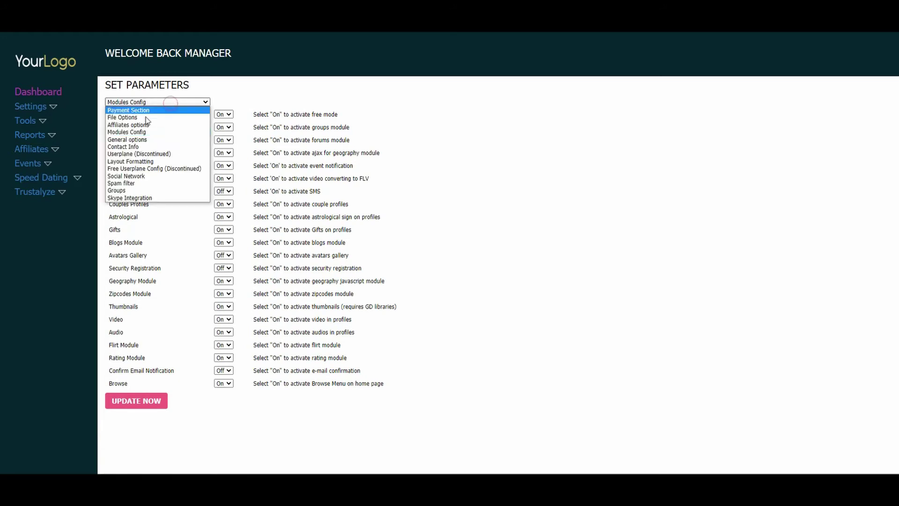
click(149, 140)
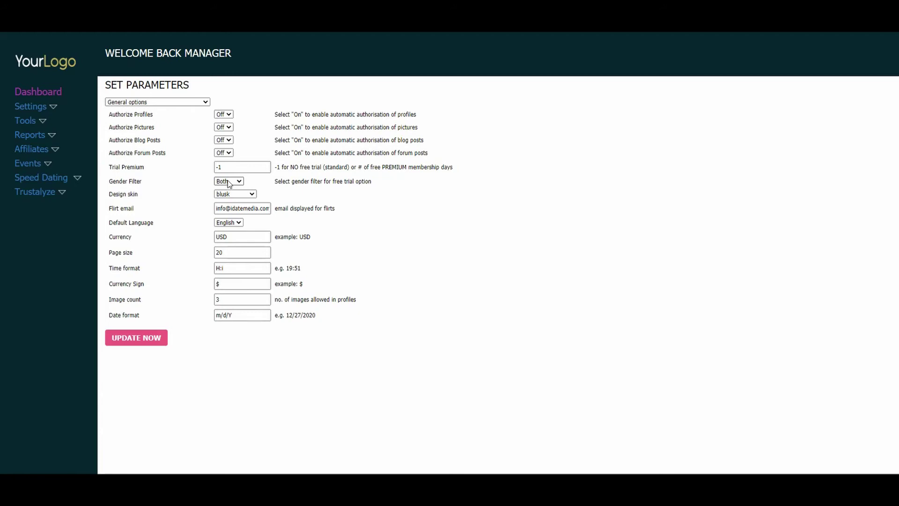
click(239, 166)
click(234, 182)
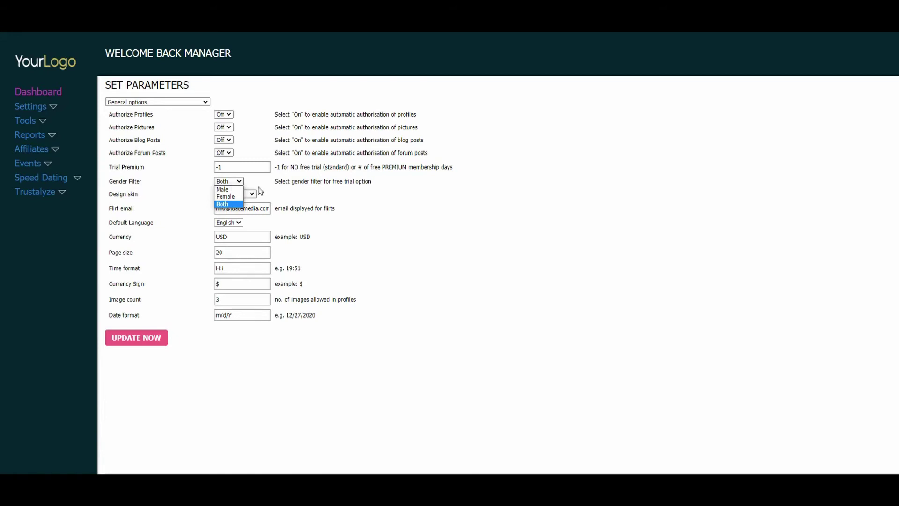
click(349, 198)
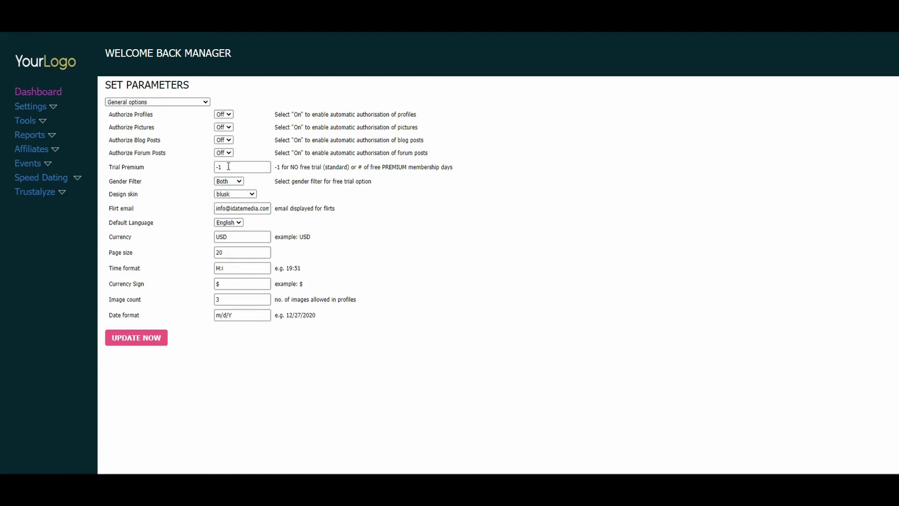
- Look through the available design skins in the General options parameters
click(233, 194)
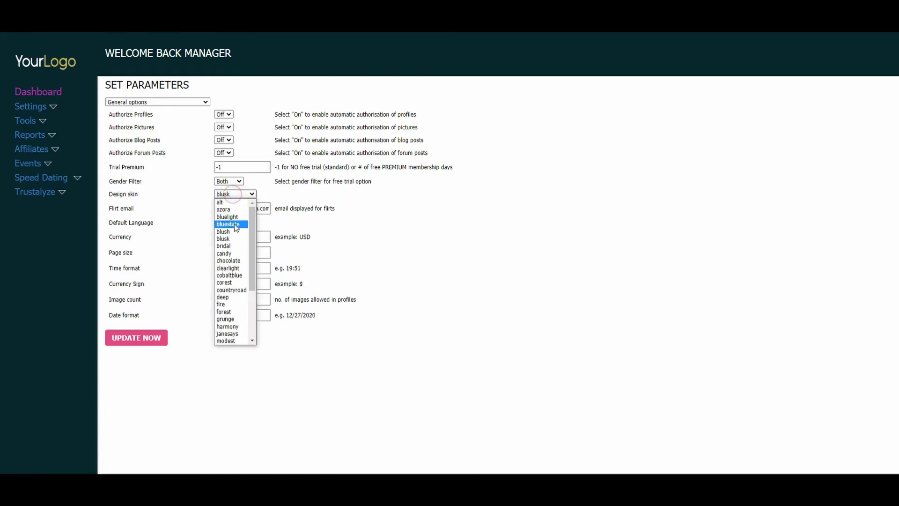
mouse_move(253, 216)
mouse_down()
mouse_move(247, 249)
mouse_move(254, 213)
mouse_up()
click(420, 238)
click(247, 194)
click(401, 233)
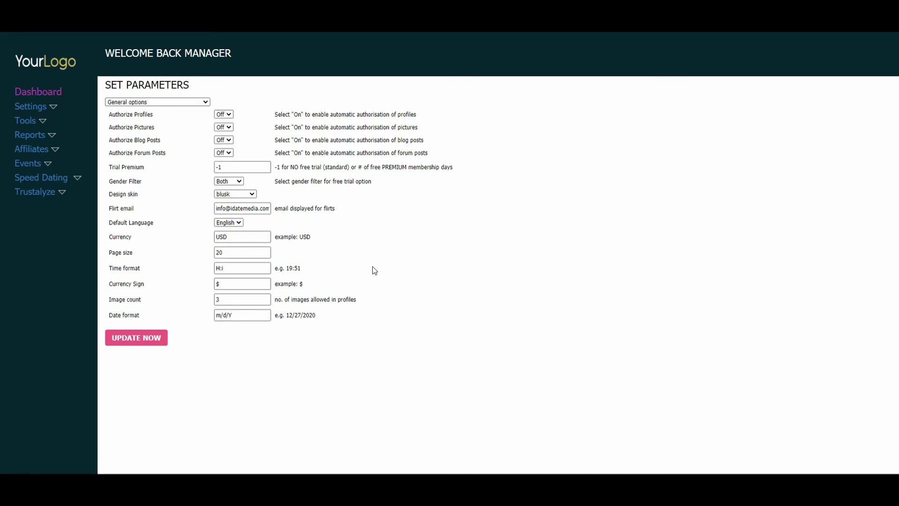
- Examine the Skype Integration section of the site parameters, including its feature availability setting
click(166, 102)
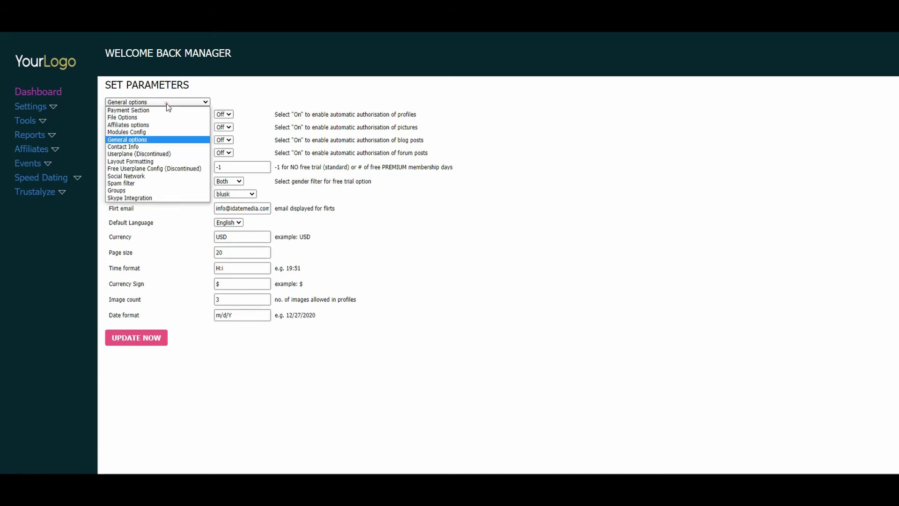
click(132, 197)
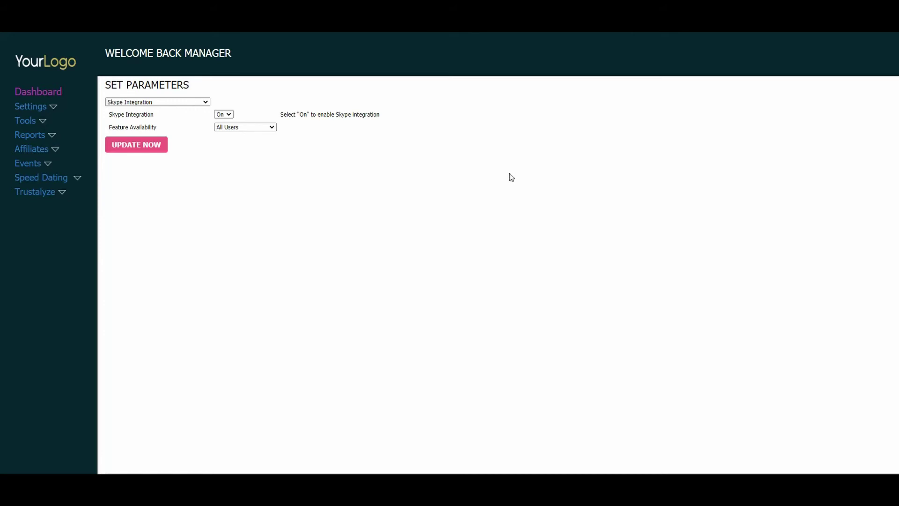
click(32, 107)
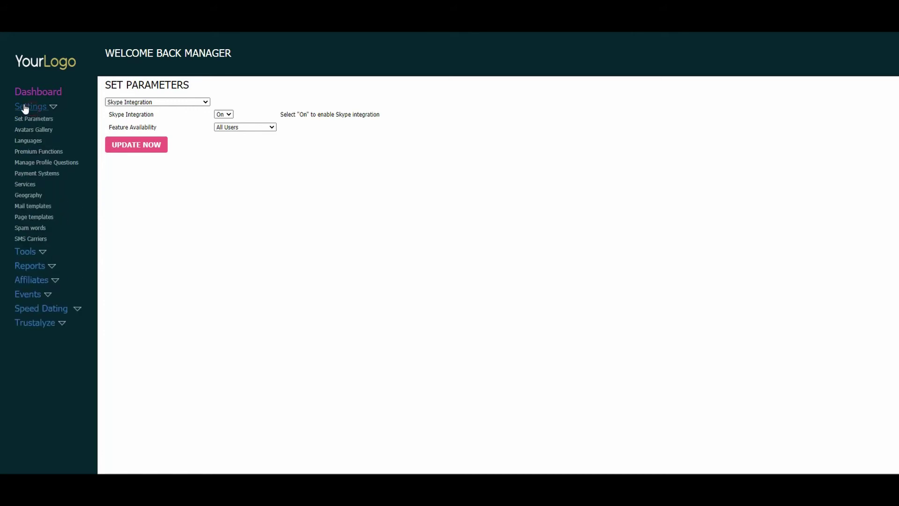
- Open the Menu Bar tool and review the header image upload, menu bar color and submenu bar color options
click(37, 253)
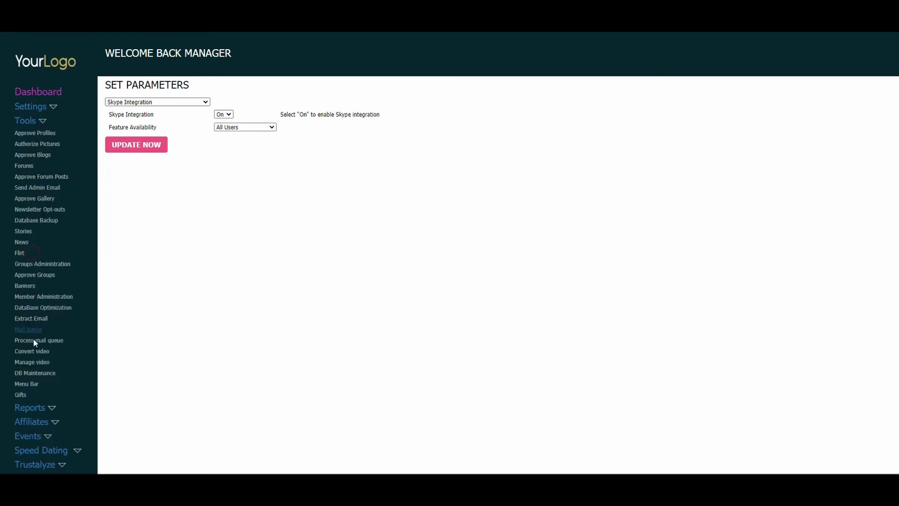
click(27, 384)
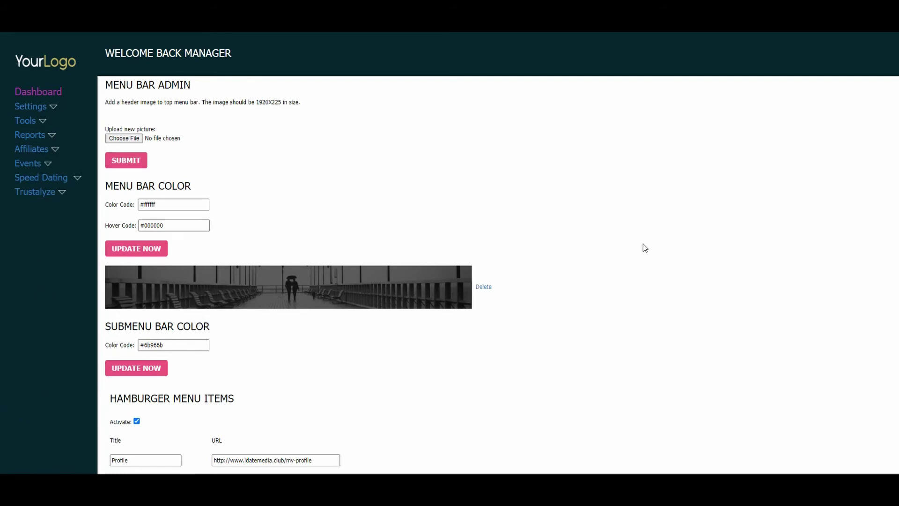
scroll(641, 247, down, 1)
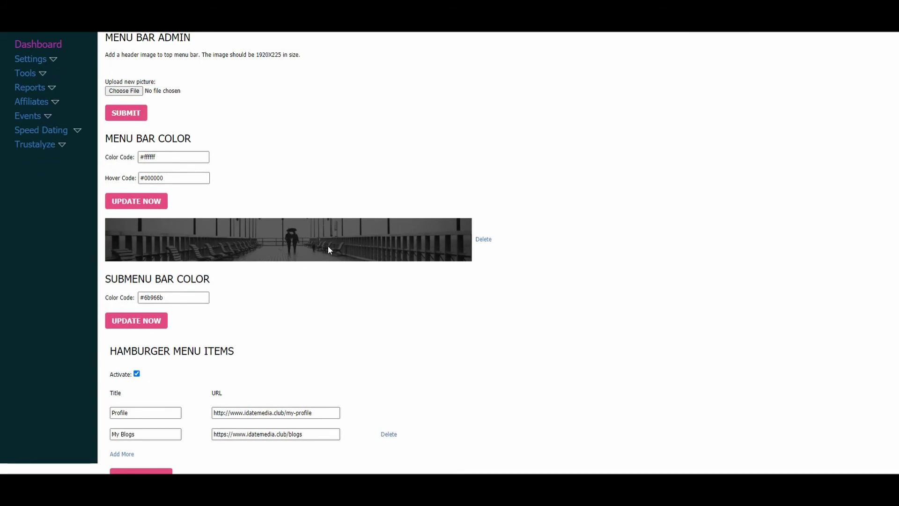
scroll(343, 248, down, 1)
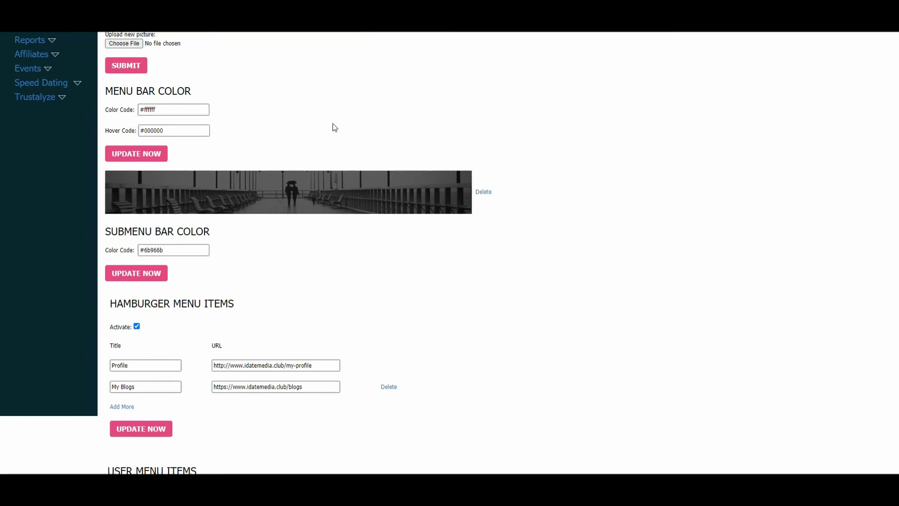
scroll(402, 201, down, 1)
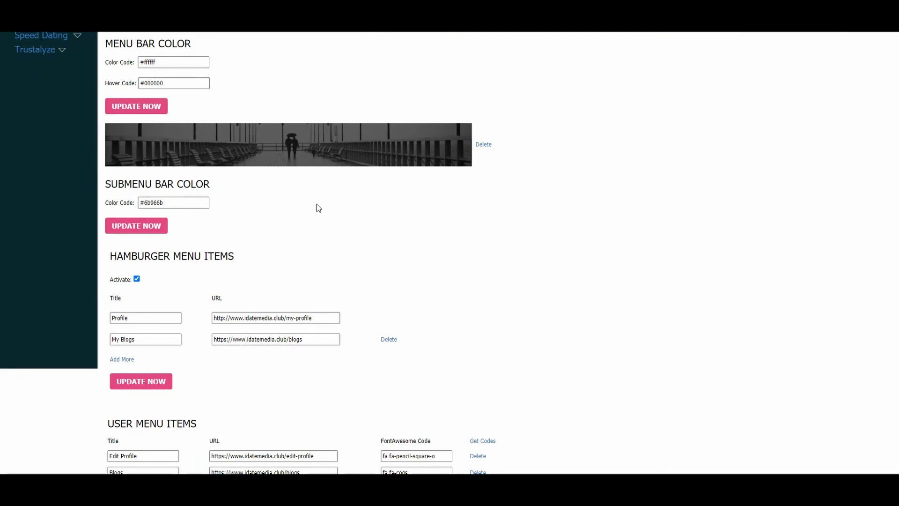
scroll(356, 239, up, 3)
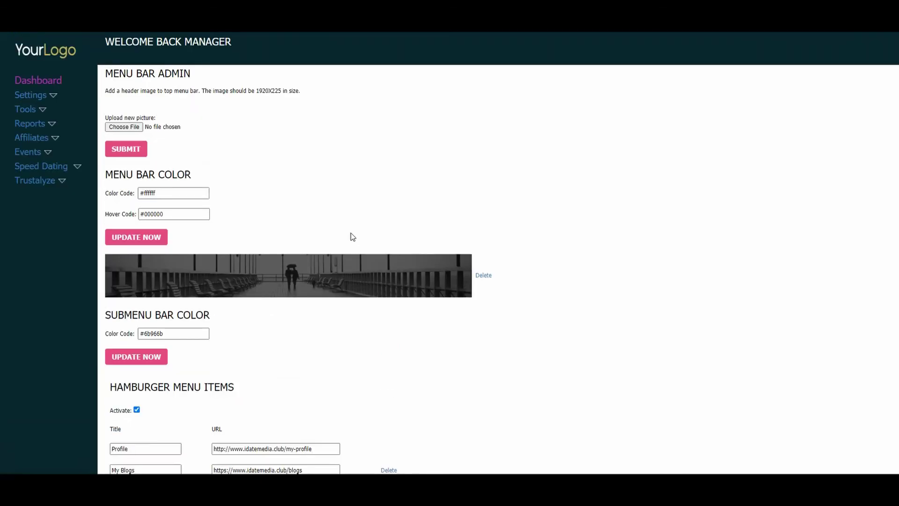
- Add an empty row to the Hamburger Menu Items and review the User Menu Items section
scroll(351, 234, down, 5)
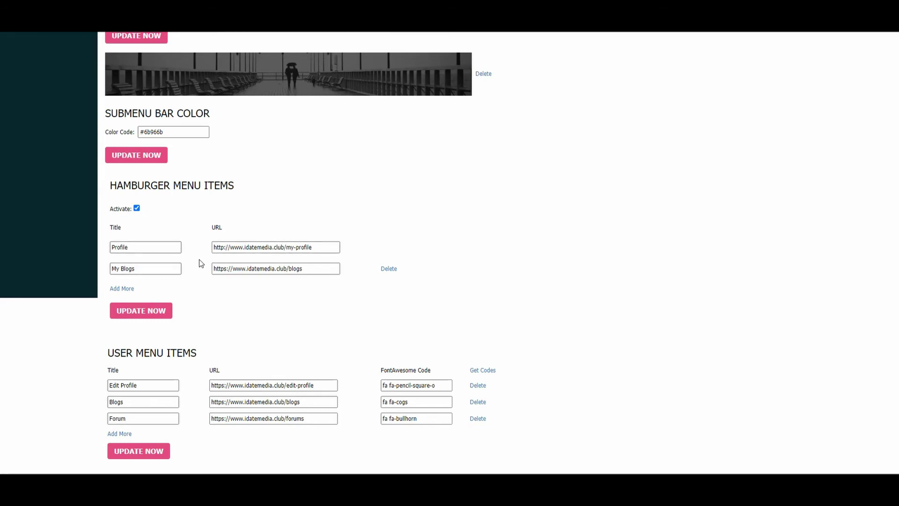
click(121, 289)
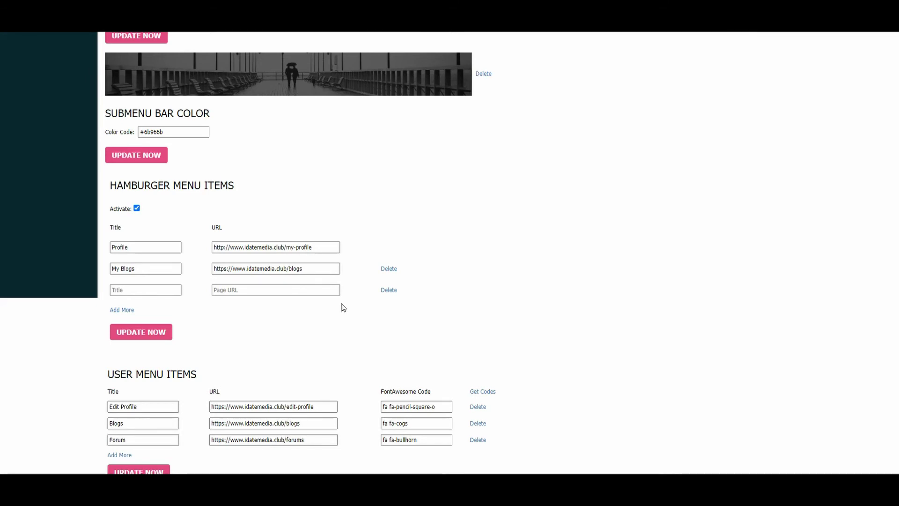
scroll(341, 301, down, 1)
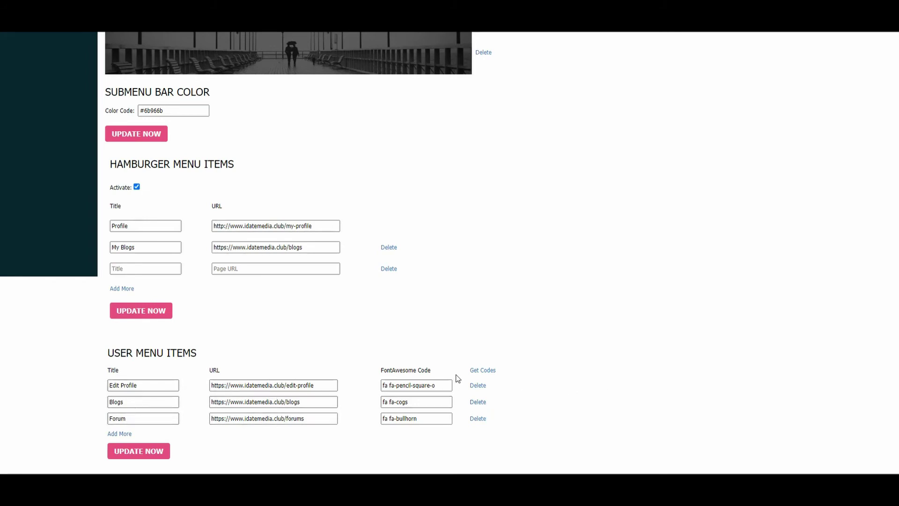
- Open the Gifts tool and review the gift images and the option to upload new ones
scroll(407, 344, up, 5)
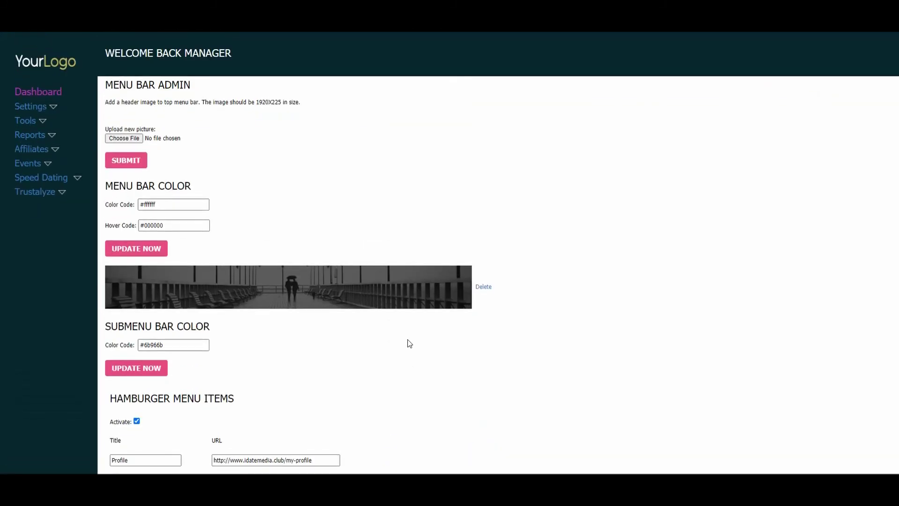
click(33, 123)
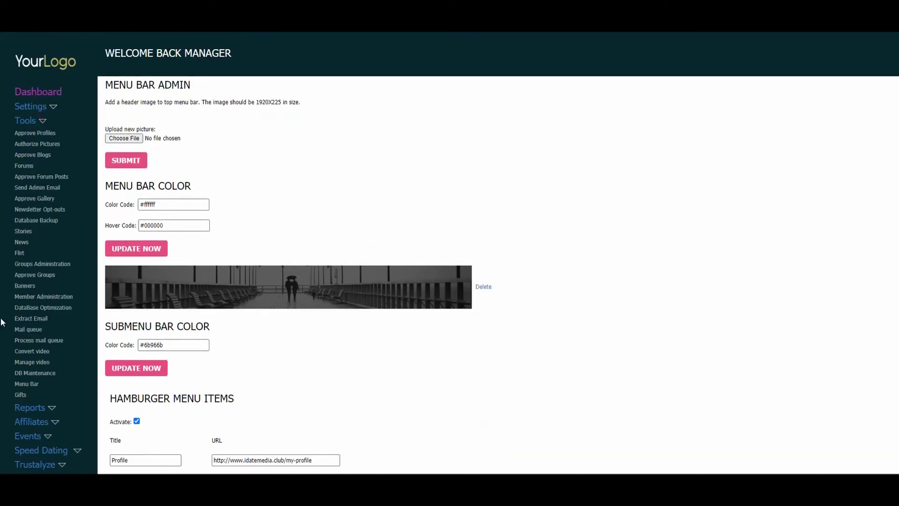
click(21, 399)
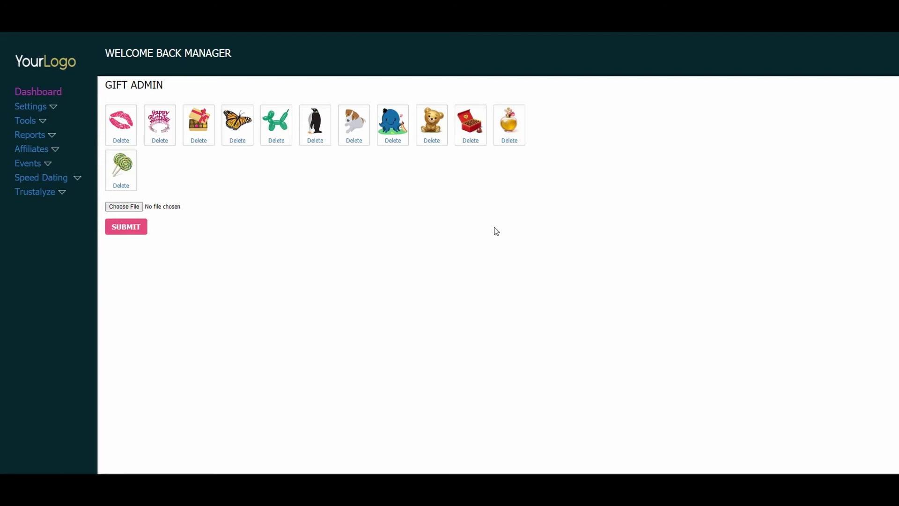
- Open the Trustalyze TCS settings and examine the email address, serial key and video review options
click(26, 194)
click(19, 205)
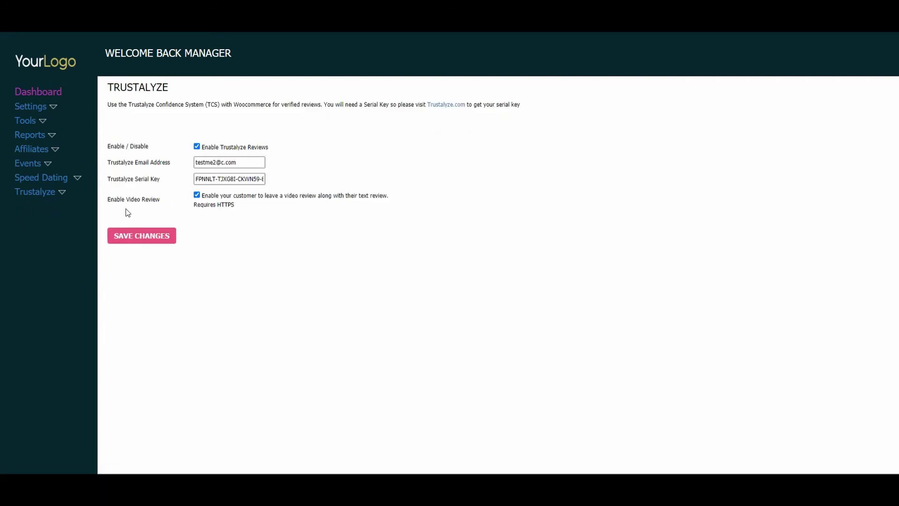
mouse_move(65, 197)
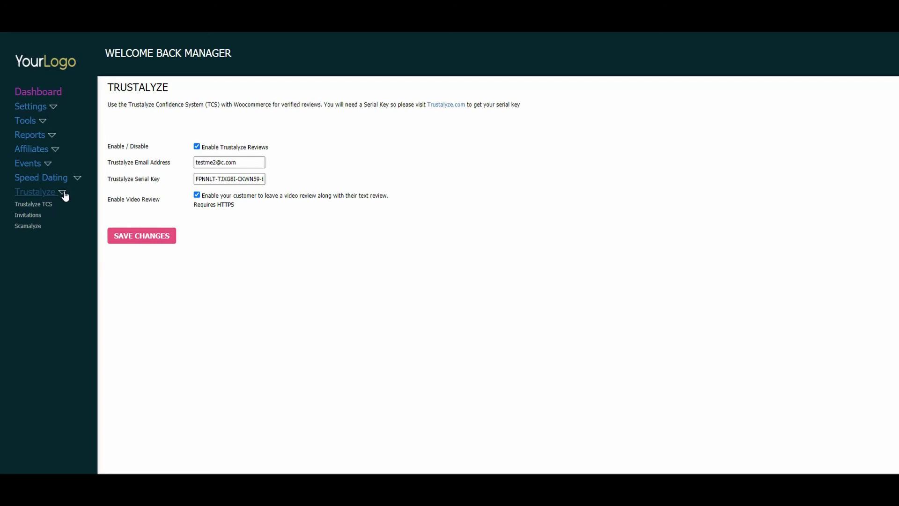
click(252, 163)
drag(252, 162, 195, 162)
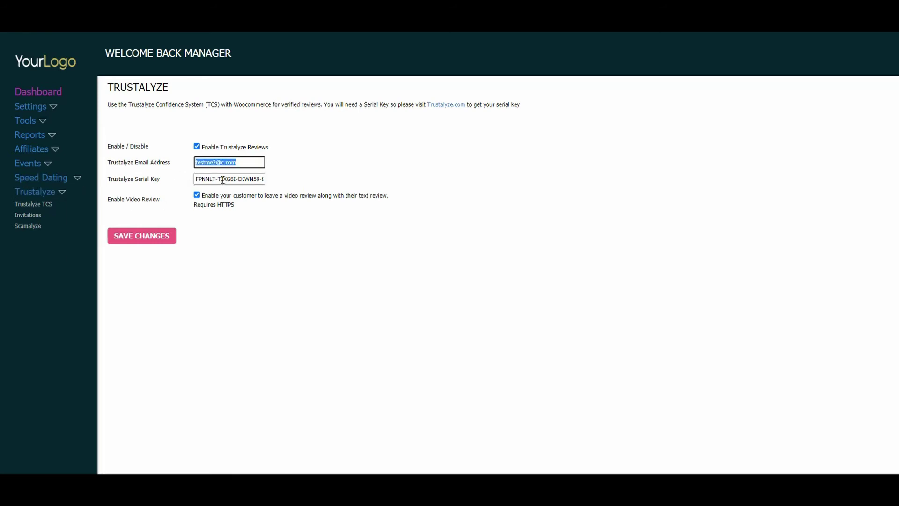
click(223, 180)
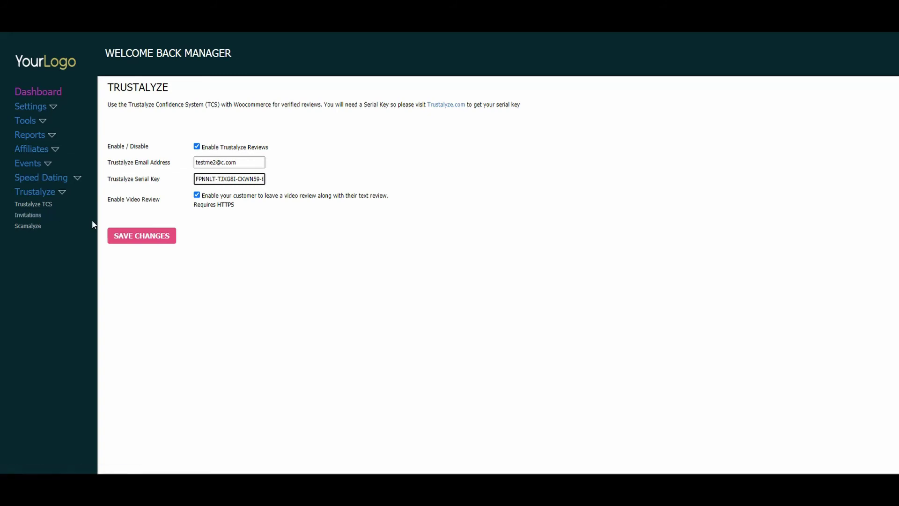
- Open the Scamalyze settings and toggle the Enable Scamalyze and Block User Before Checkout options
click(28, 228)
scroll(499, 292, down, 1)
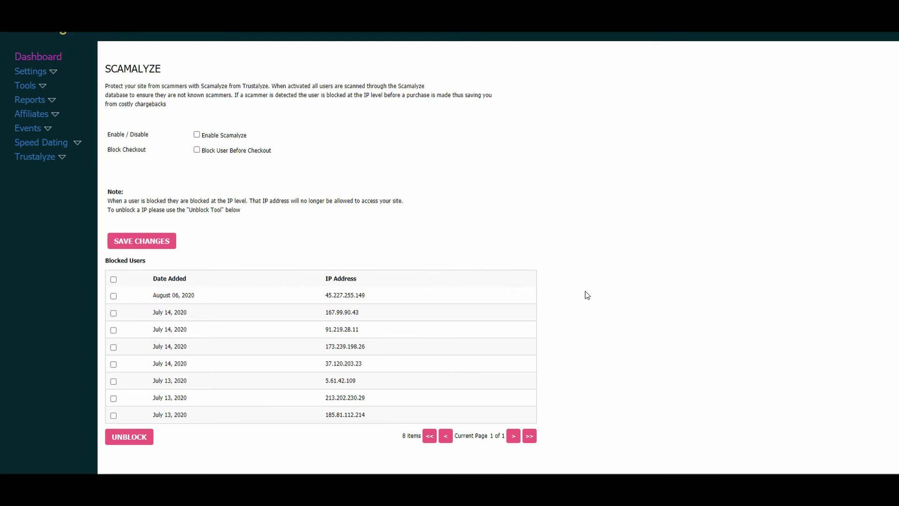
click(198, 136)
click(197, 134)
click(197, 149)
- Open the Trustalyze Invitations page and review the orders and their sending options
click(52, 161)
click(31, 181)
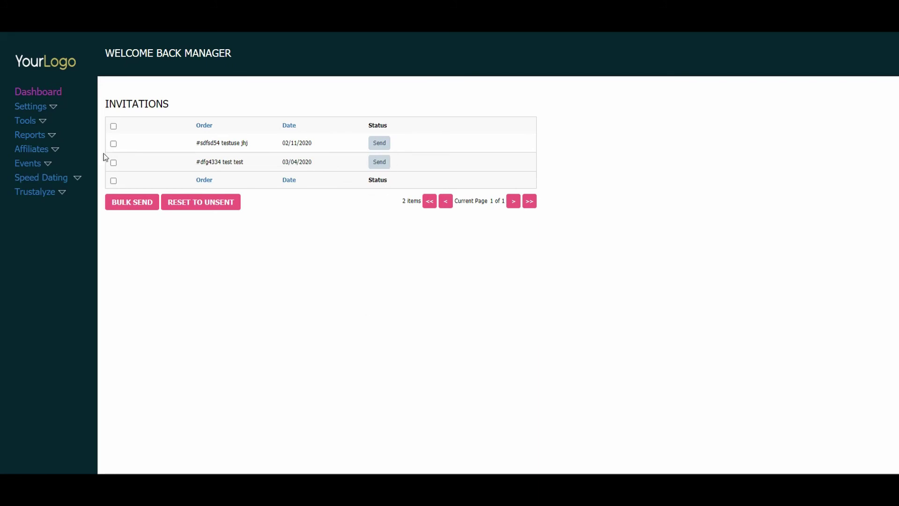
- Open the Send Admin Email tool and look through the member status choices for recipients
click(33, 124)
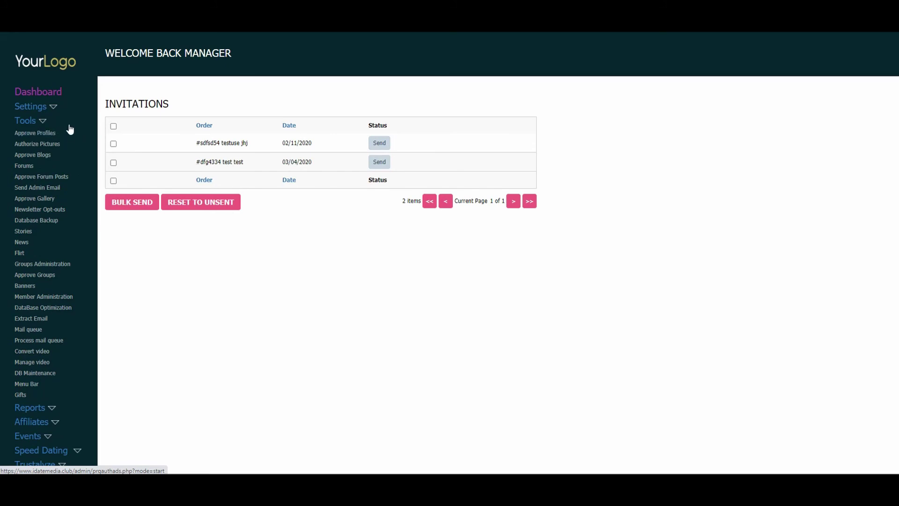
click(48, 187)
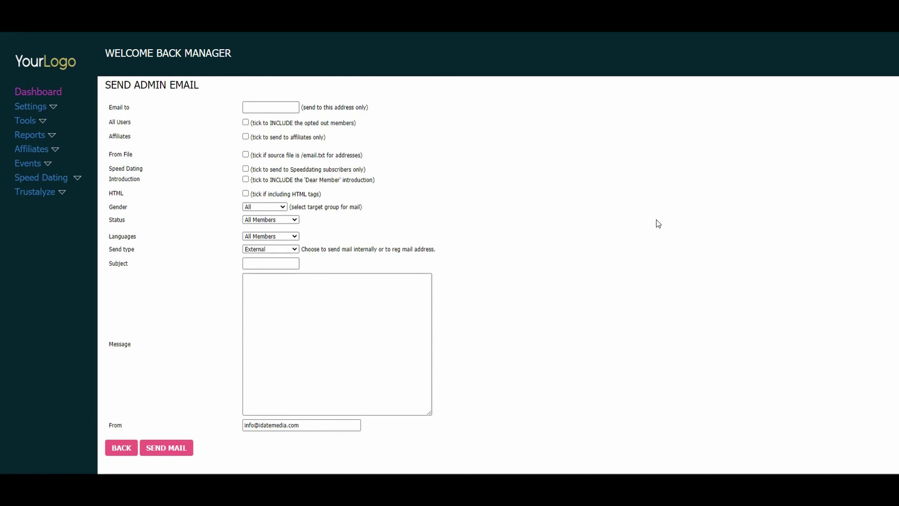
click(285, 219)
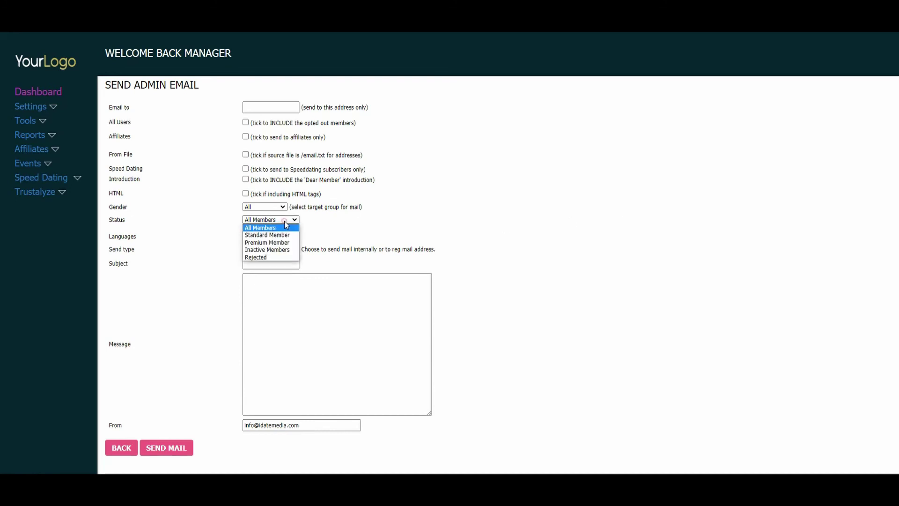
click(544, 202)
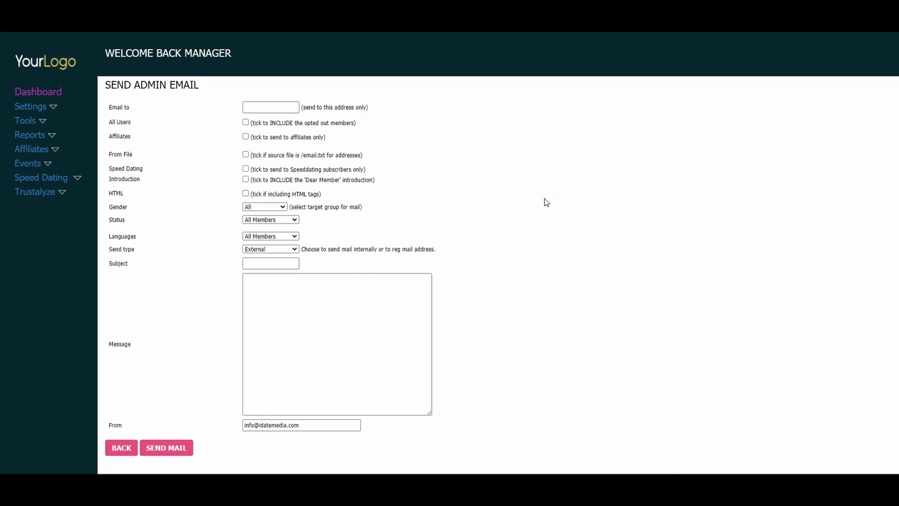
- Set the admin email's recipient status to Standard Member and look through the Send type choices
click(257, 220)
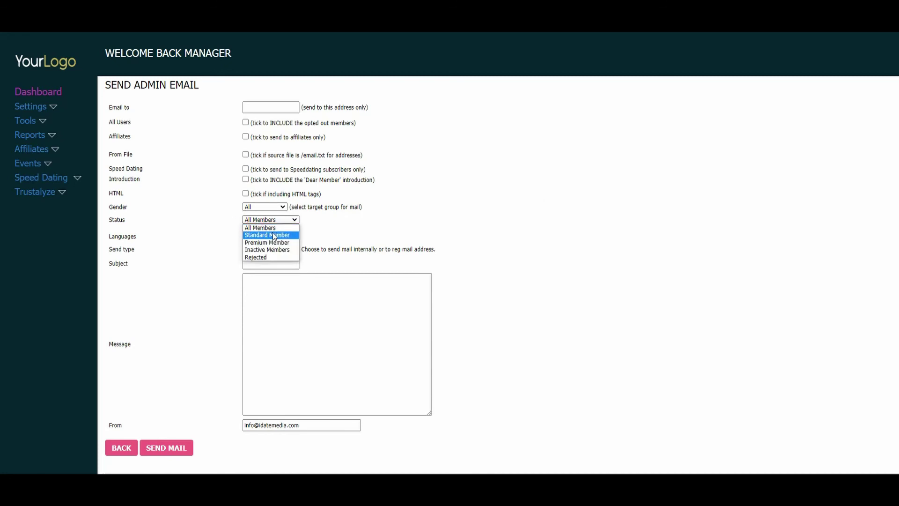
click(273, 235)
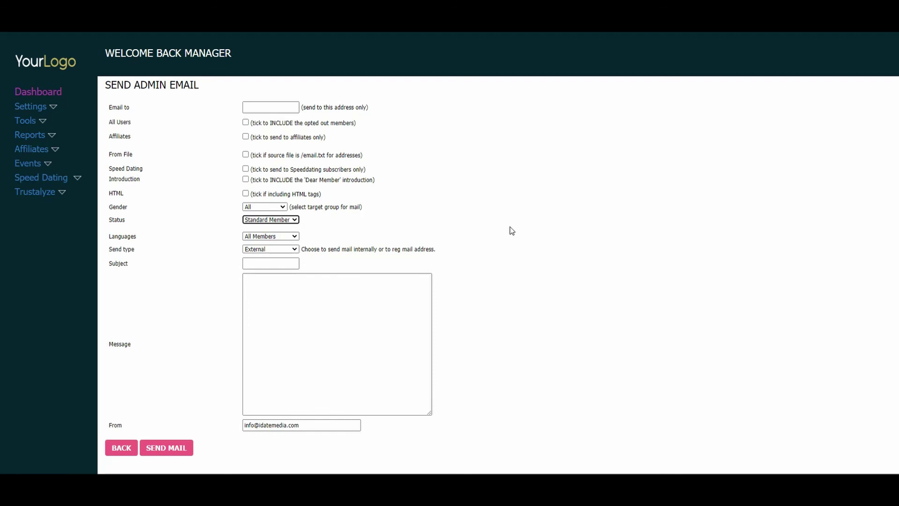
click(285, 248)
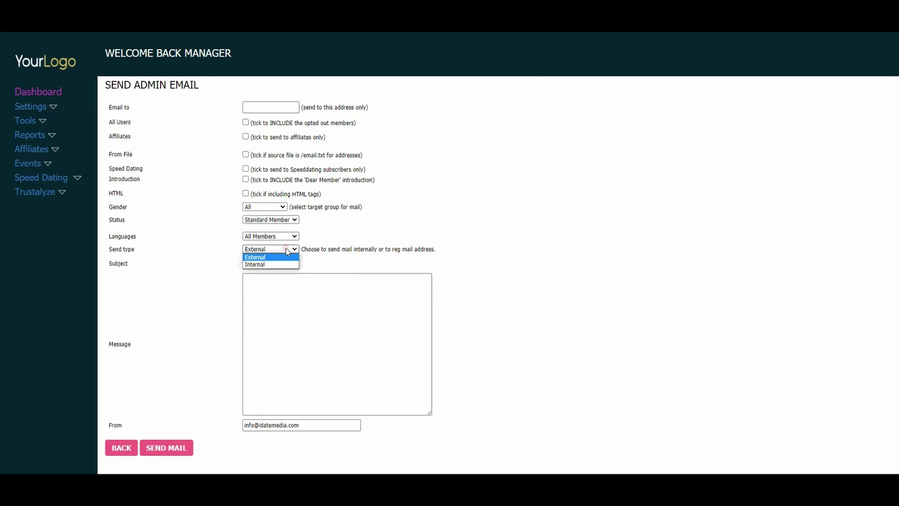
click(434, 243)
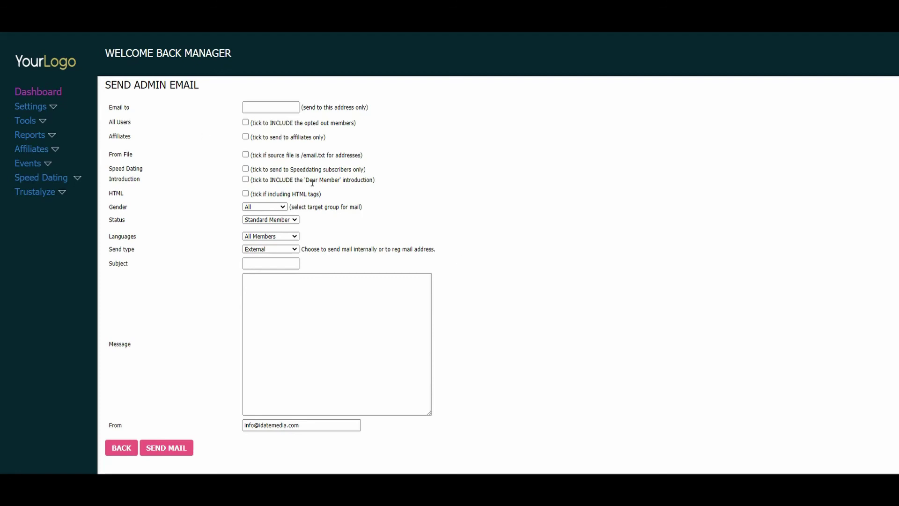
- Return to the member site and run a search as a man seeking a woman aged 18 to 99
click(46, 61)
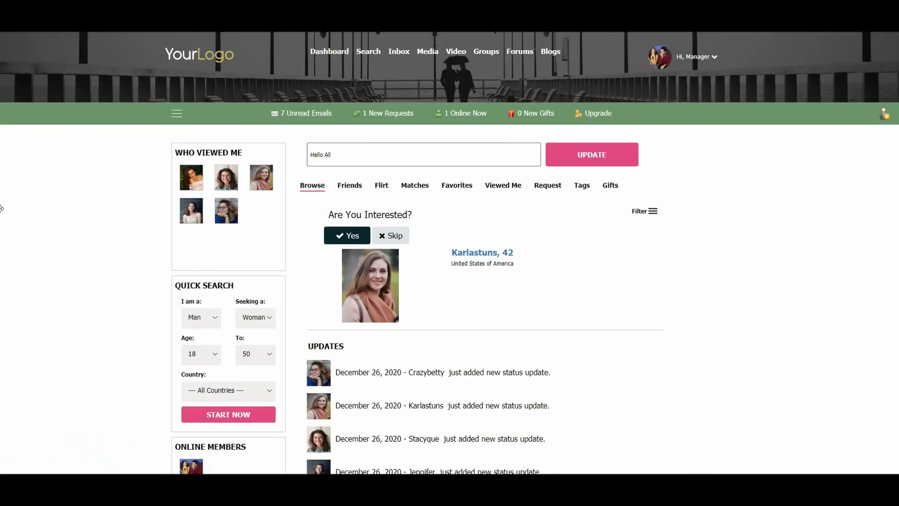
click(379, 58)
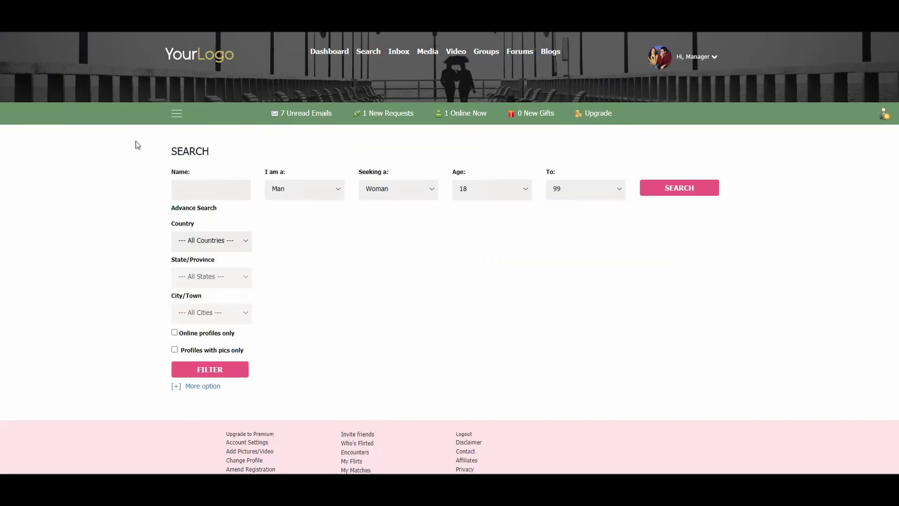
click(708, 190)
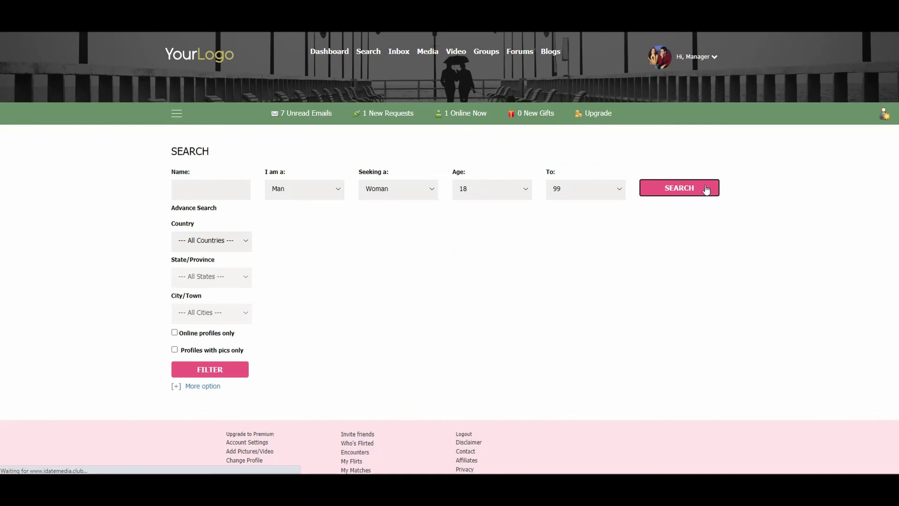
- Open the first member's profile from the search results, and return to the admin dashboard
scroll(329, 252, down, 2)
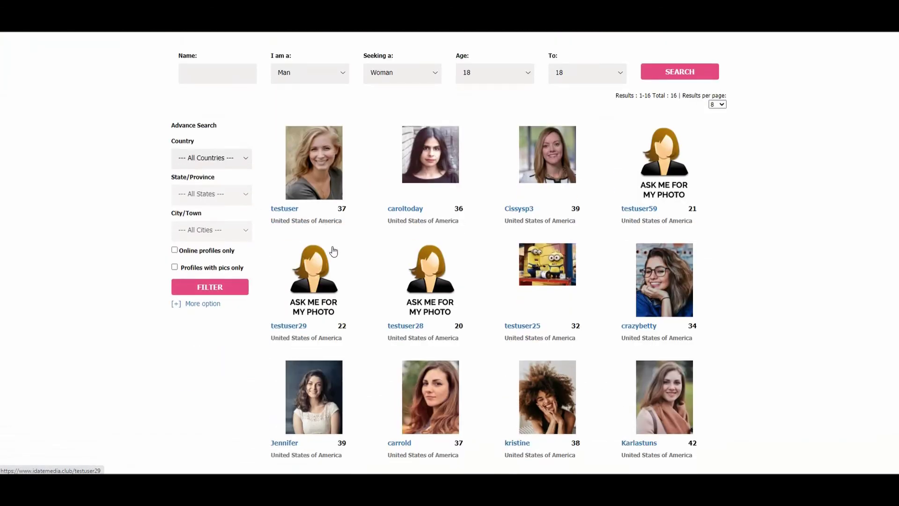
click(320, 178)
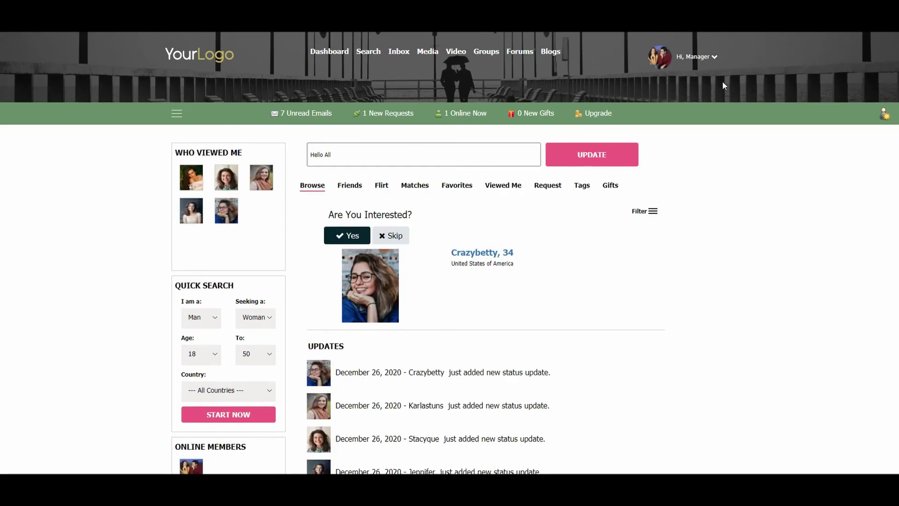
click(885, 119)
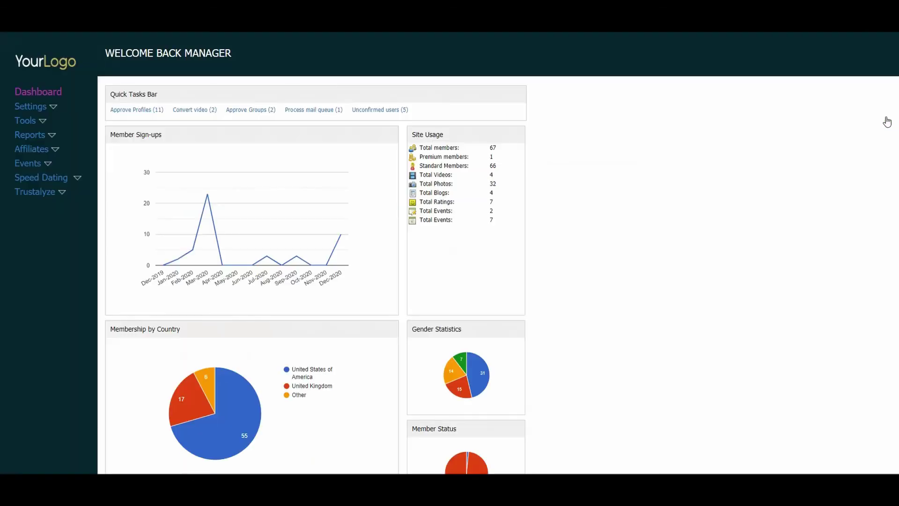
- View the Demographics report and look through the admin options for Affiliates, Events and Speed Dating
click(30, 137)
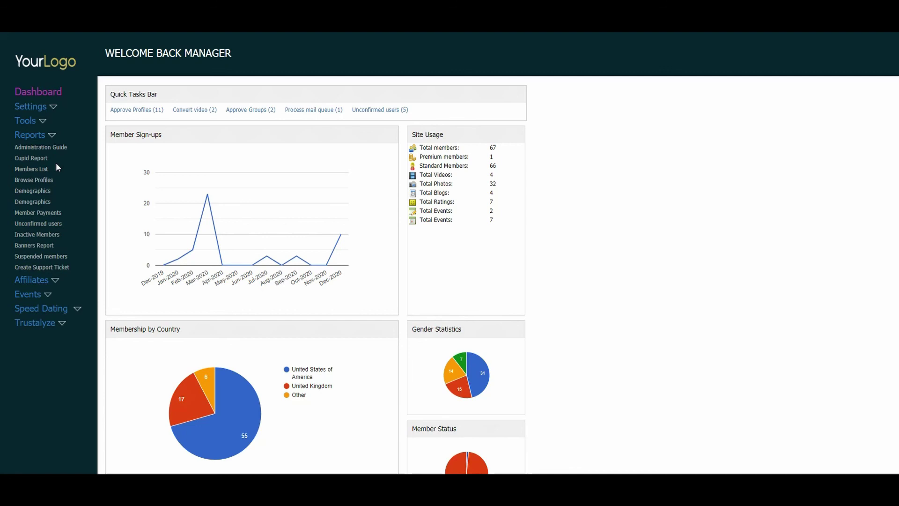
click(39, 191)
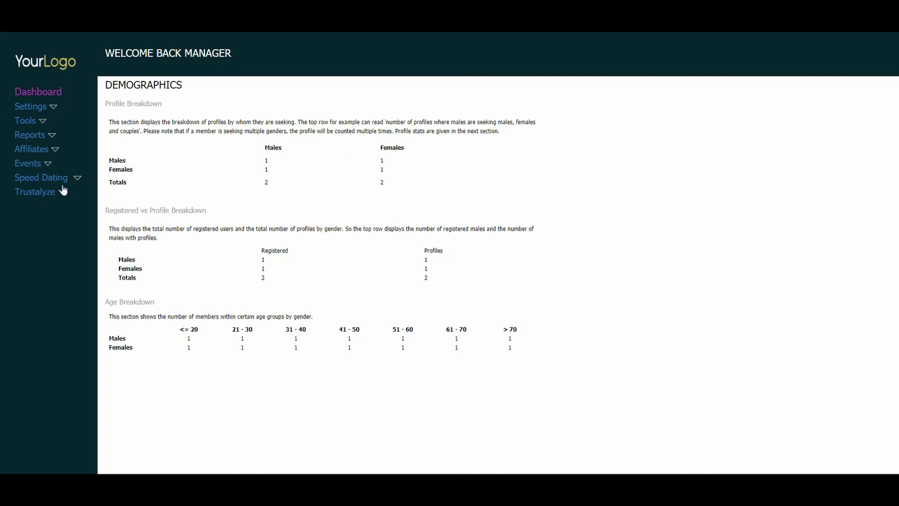
click(36, 151)
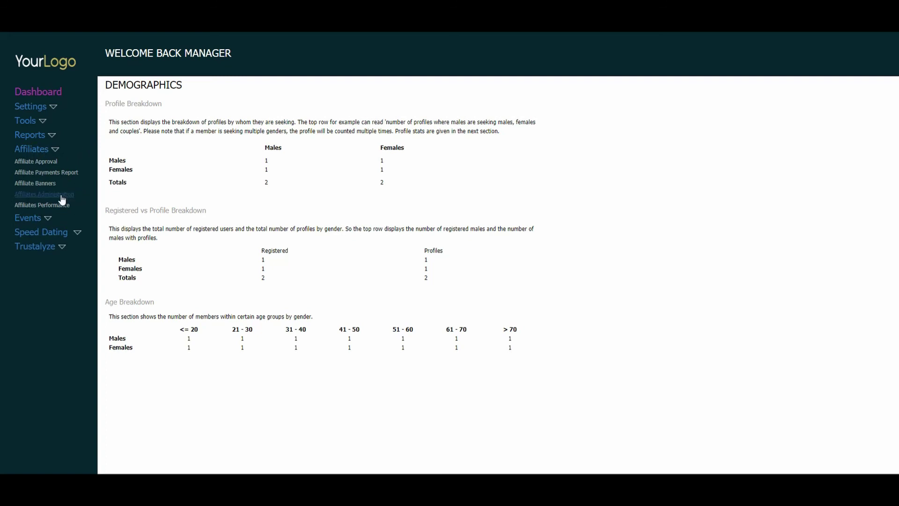
click(43, 219)
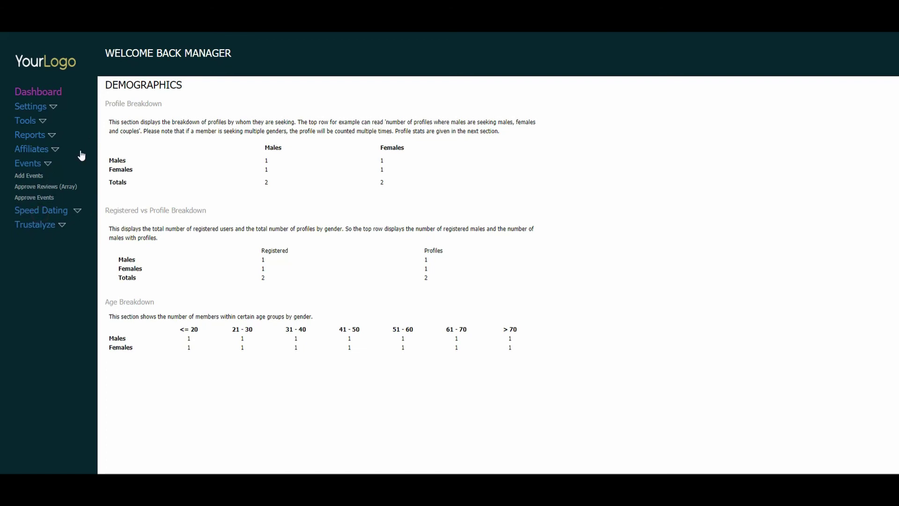
click(55, 210)
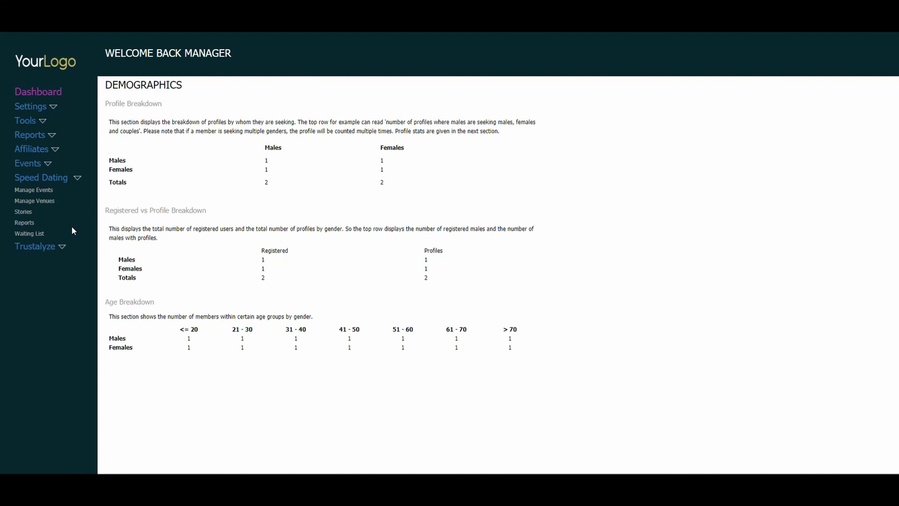
- Return to the member site and update the status message to "Hello to you all."
click(57, 65)
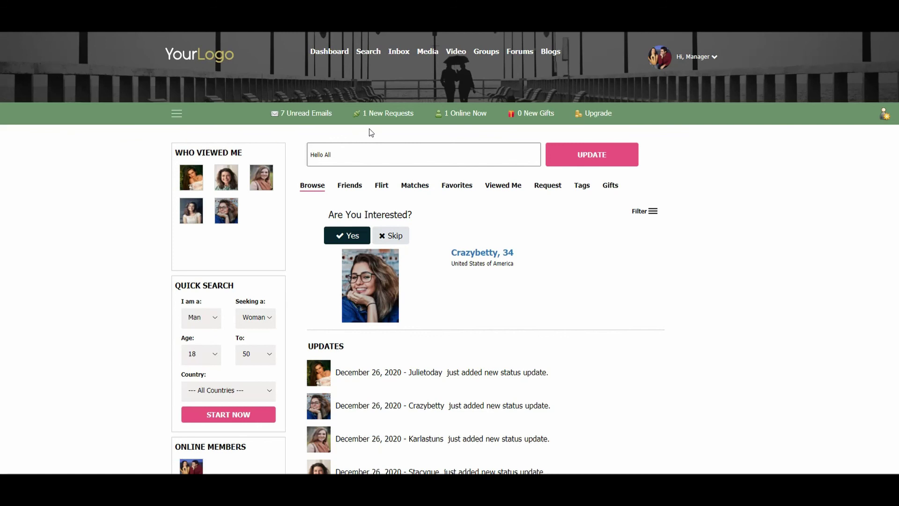
click(363, 151)
key(ctrl+a)
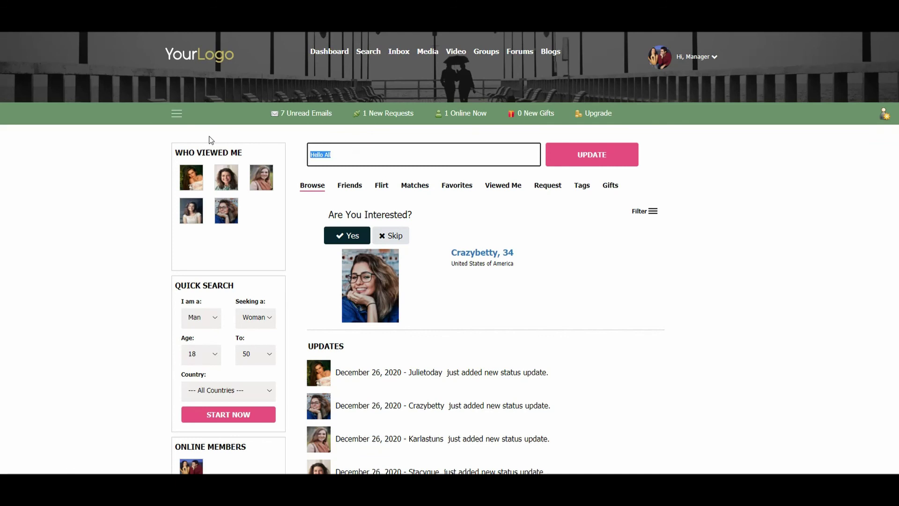
text(Hello to you all.)
click(605, 160)
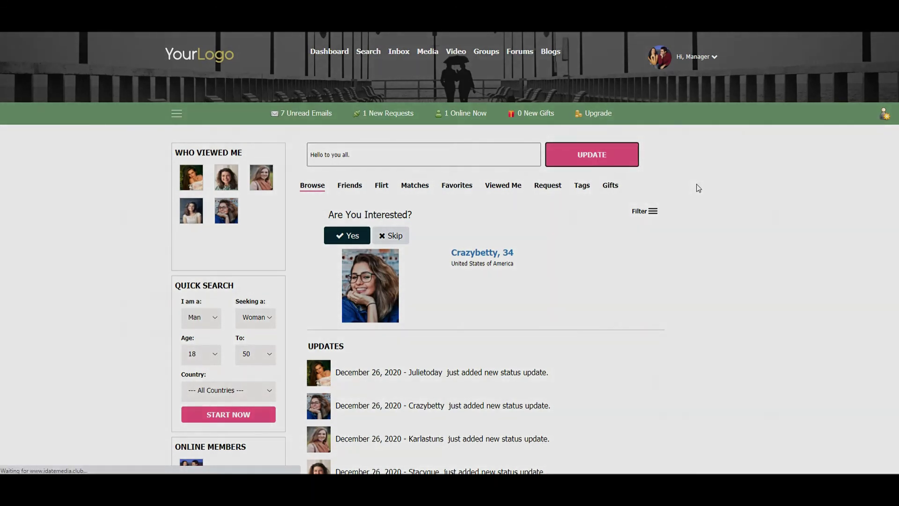
scroll(682, 243, down, 2)
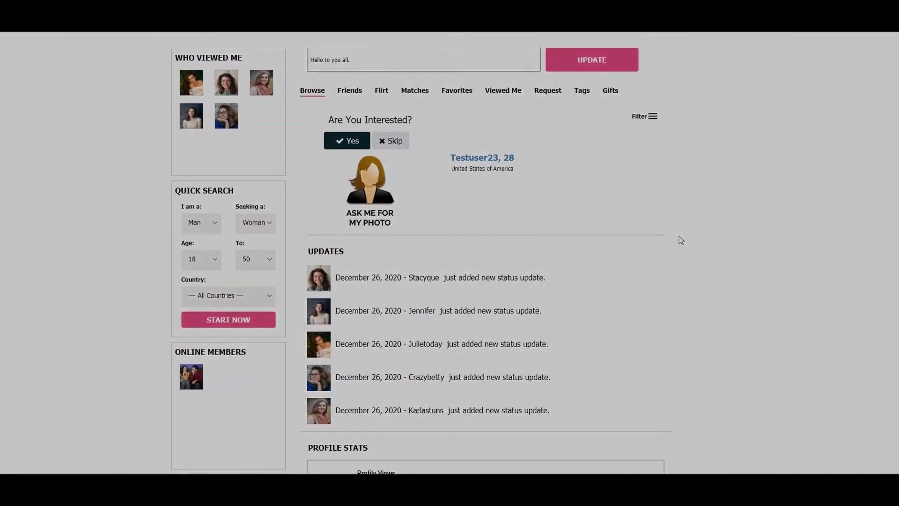
scroll(555, 312, up, 2)
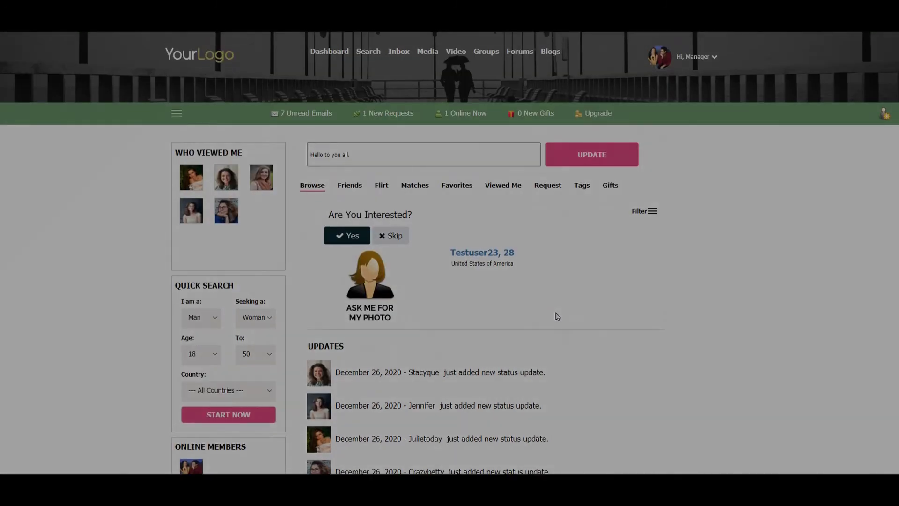